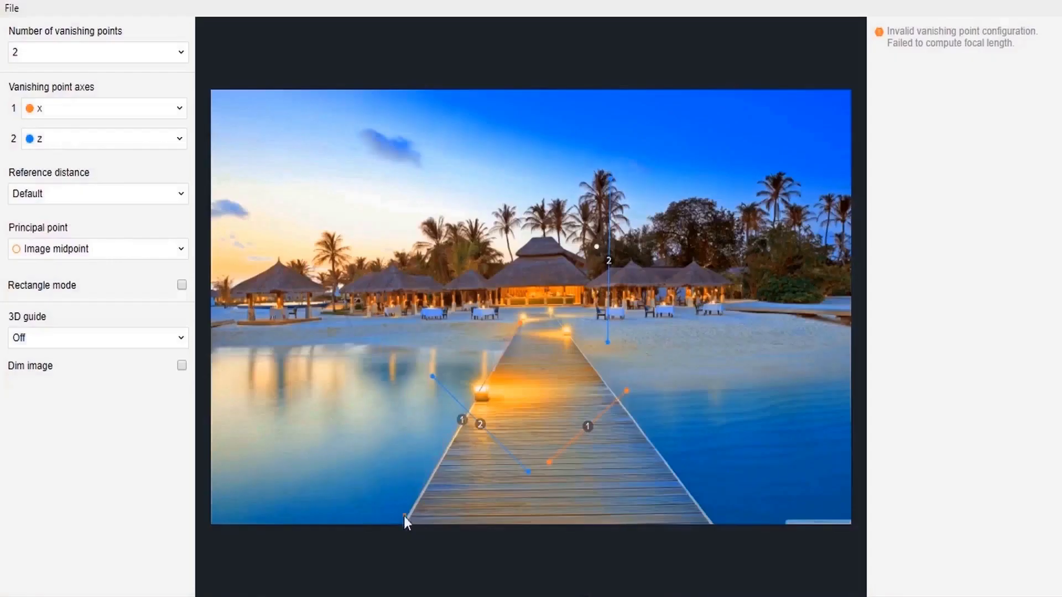
# Step: Align the fSpy vanishing lines and control point with the pier edges to solve the camera
pyautogui.moveTo(404, 516)
pyautogui.mouseDown()
pyautogui.moveTo(406, 482)
pyautogui.moveTo(402, 523)
pyautogui.mouseUp()
pyautogui.moveTo(519, 323); pyautogui.dragTo(515, 332)
pyautogui.moveTo(648, 443); pyautogui.dragTo(539, 286)
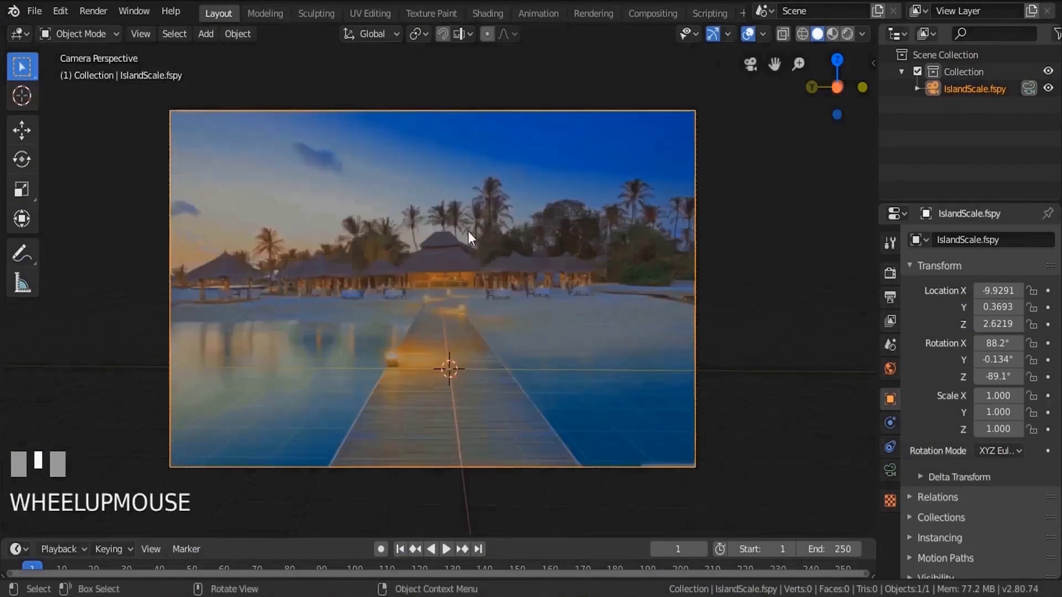
# Step: Add a plane and scale it to cover the pier deck in camera view
pyautogui.hotkey('shift', 'a')
pyautogui.click(512, 240)
pyautogui.scroll(5, 512, 240)
pyautogui.keyDown('shift'); pyautogui.moveTo(513, 240); pyautogui.dragTo(645, 348, button='middle'); pyautogui.keyUp('shift')
pyautogui.press('s')
pyautogui.click(756, 476)
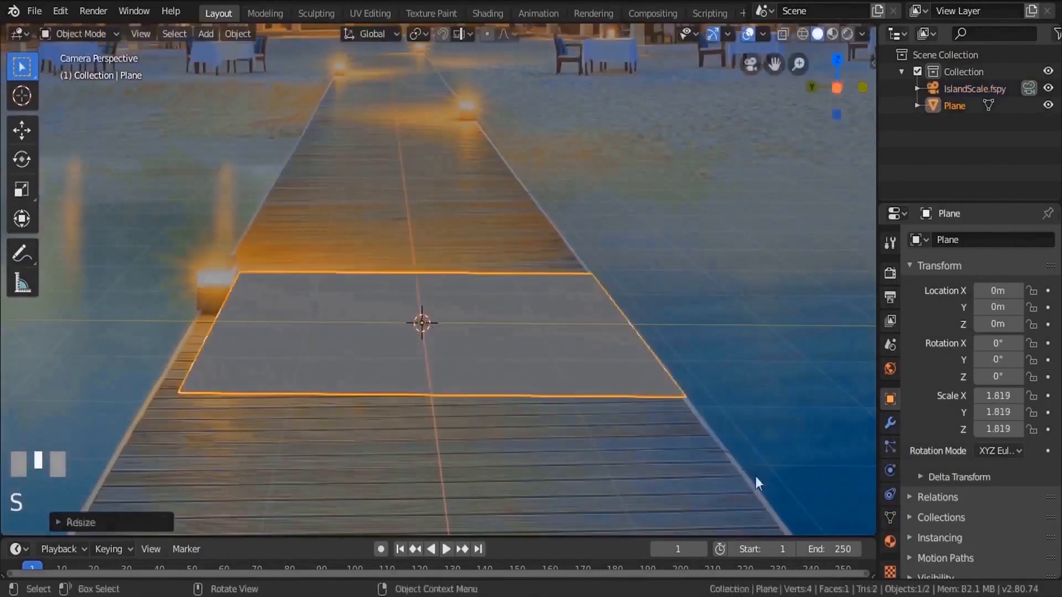
# Step: Put the plane into Edit Mode and orbit out to a wide view of the untextured gazebos
pyautogui.press('Tab')
pyautogui.click(188, 336)
pyautogui.scroll(-3, 188, 336)
pyautogui.keyDown('shift'); pyautogui.moveTo(316, 343); pyautogui.dragTo(503, 310, button='middle'); pyautogui.keyUp('shift')
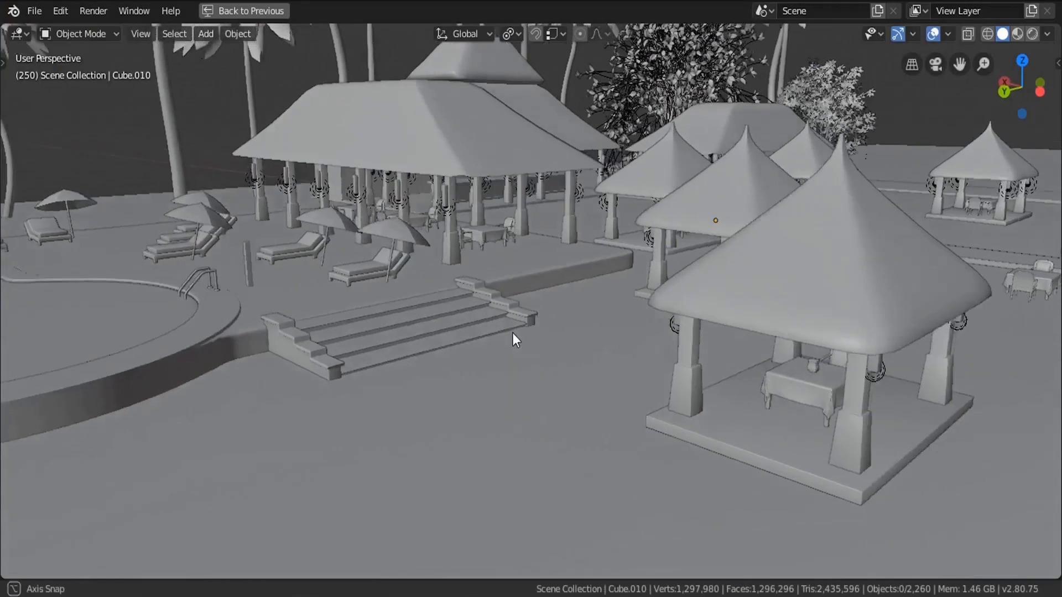
pyautogui.moveTo(513, 333); pyautogui.dragTo(605, 322, button='middle')
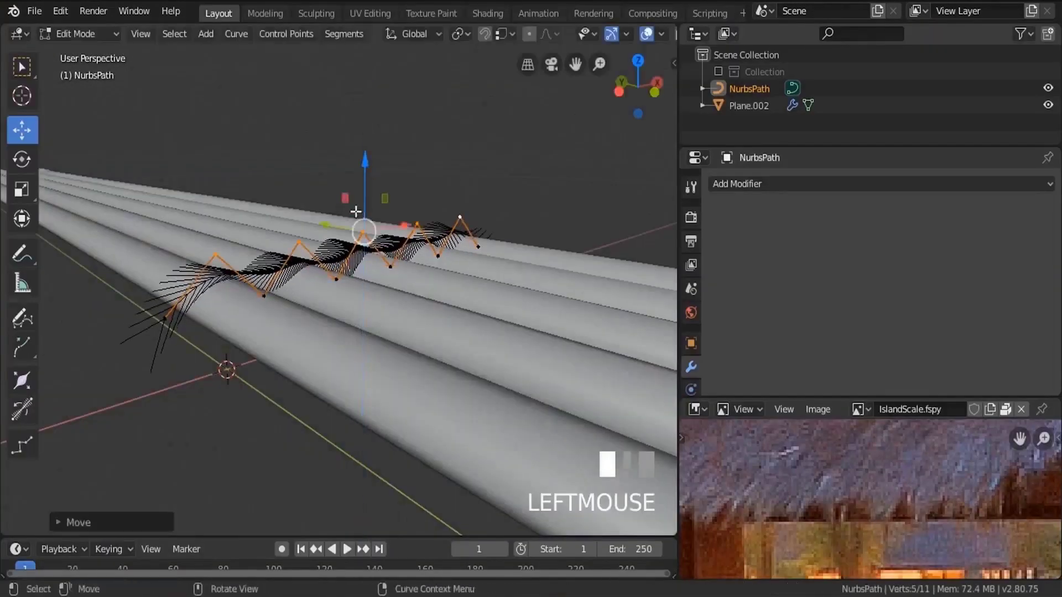
# Step: Finish the proportional move of the thatch strand tips on the woven mesh
pyautogui.click(237, 34)
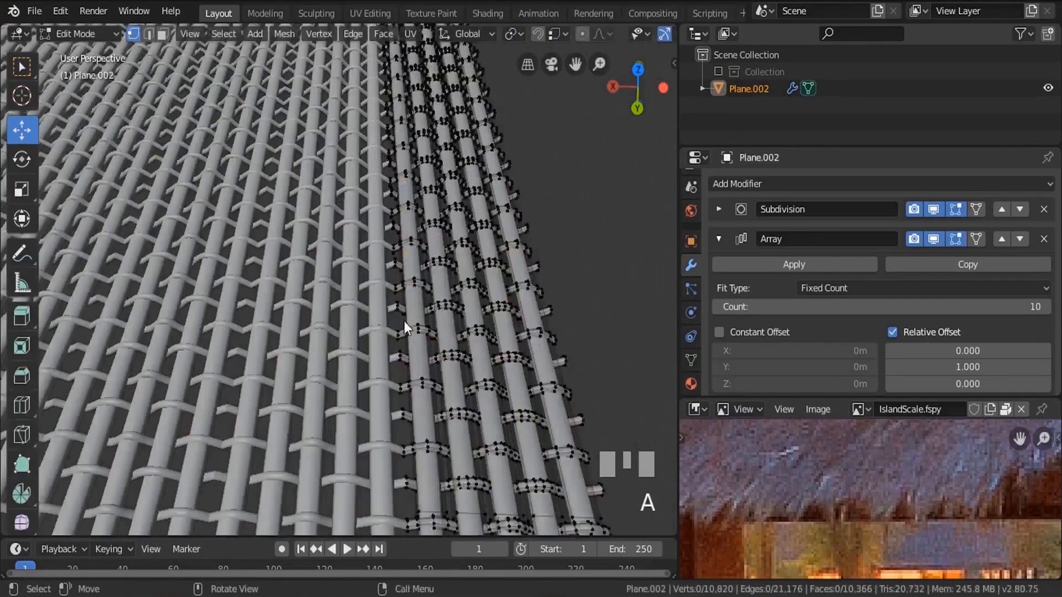
pyautogui.moveTo(410, 325); pyautogui.dragTo(387, 332, button='middle')
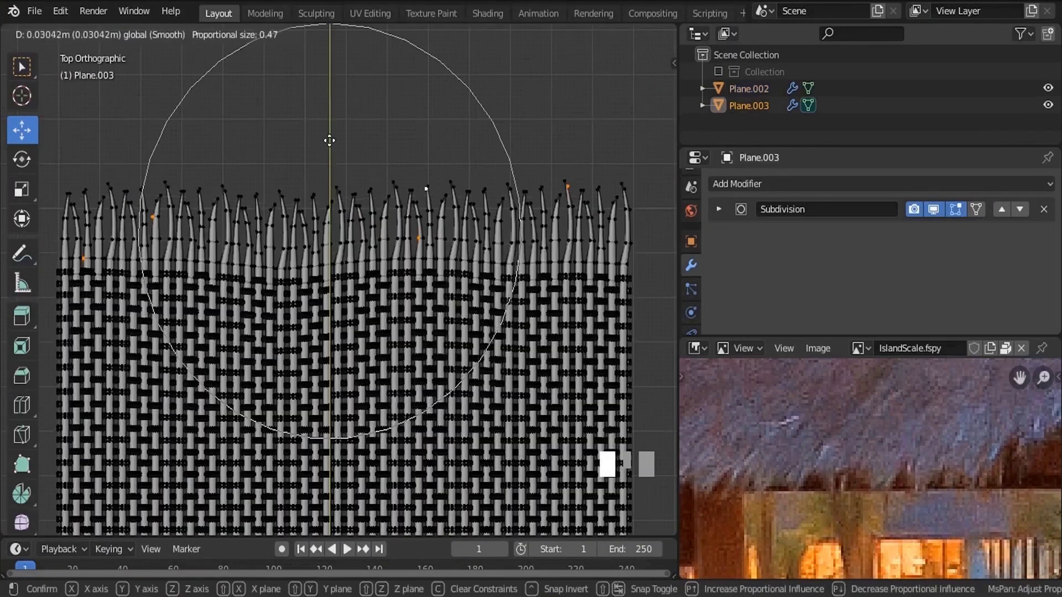
pyautogui.rightClick(329, 133)
# Step: Move a vertex on the weave's edge along one axis to fray the fringe
pyautogui.keyDown('shift'); pyautogui.moveTo(332, 201); pyautogui.dragTo(351, 308, button='middle'); pyautogui.keyUp('shift')
pyautogui.click(350, 308)
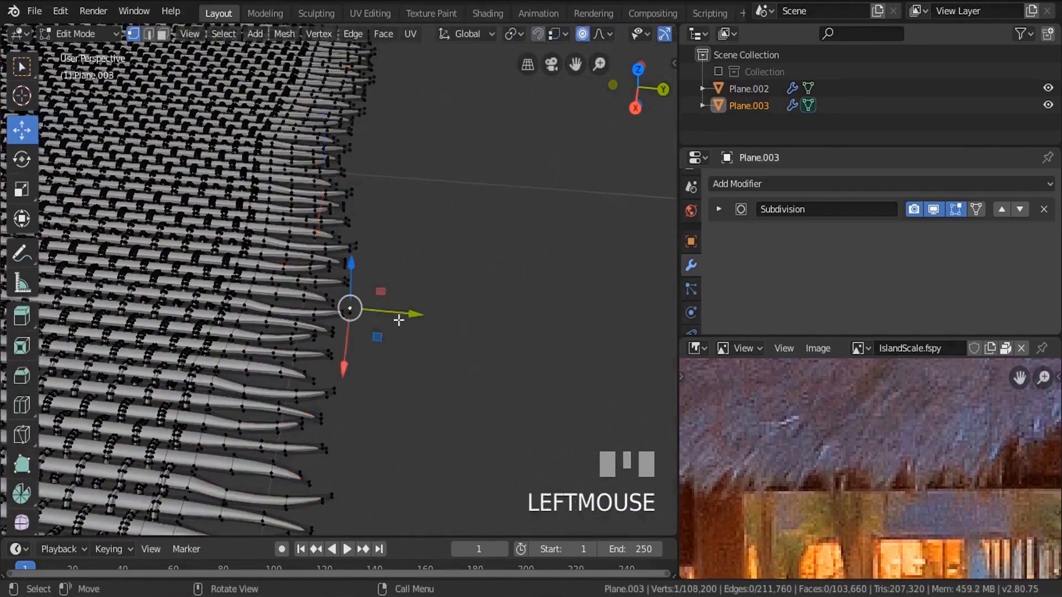
pyautogui.moveTo(398, 314); pyautogui.dragTo(426, 316)
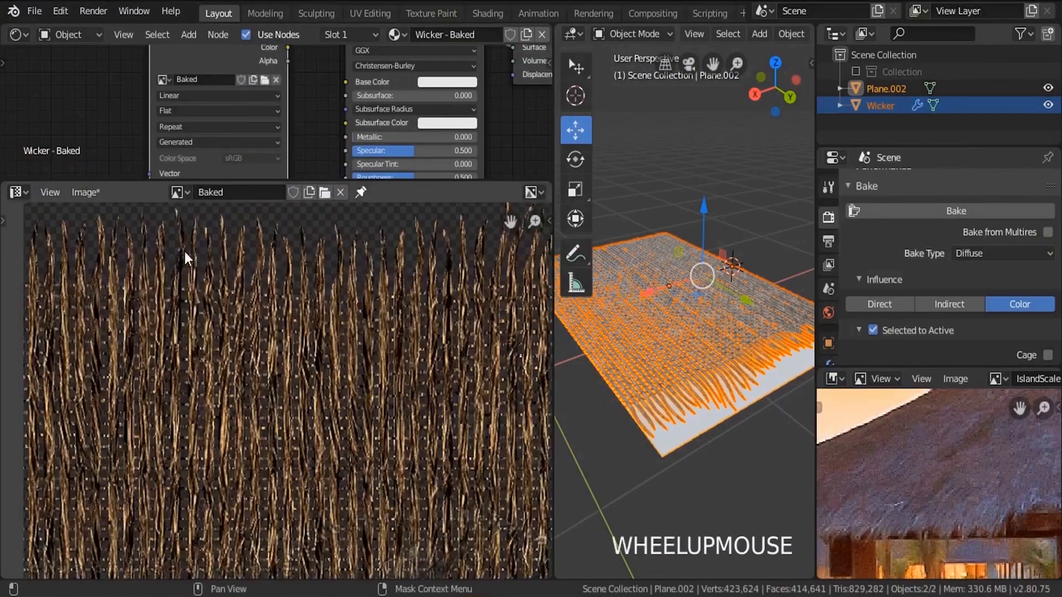
pyautogui.moveTo(184, 254); pyautogui.dragTo(327, 283, button='middle')
pyautogui.moveTo(342, 319); pyautogui.dragTo(381, 298, button='middle')
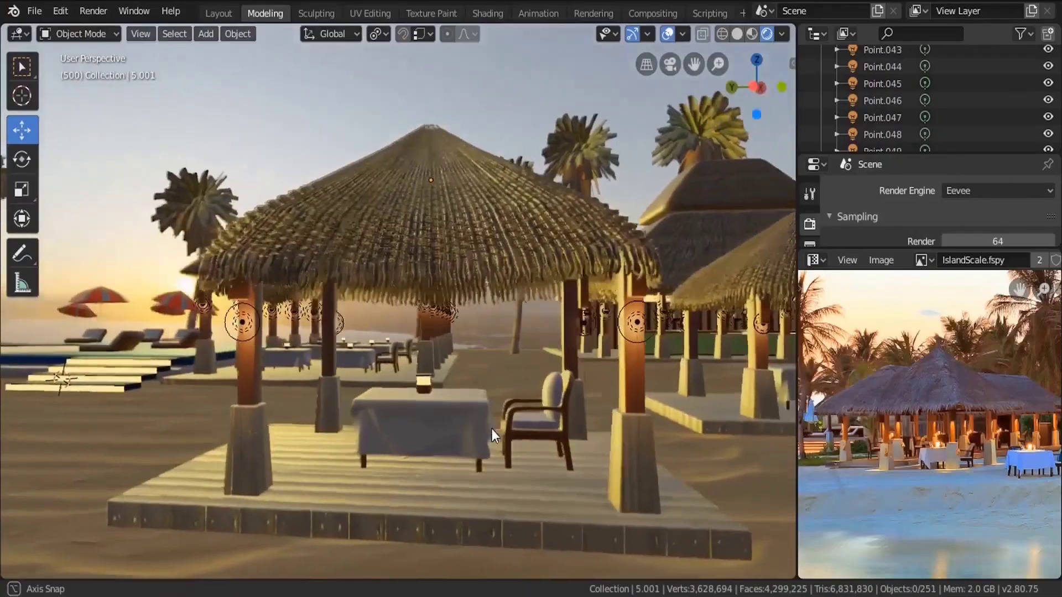
# Step: Play the cloth simulation so Plane.002 drapes over the table as a tablecloth
pyautogui.moveTo(491, 429)
pyautogui.mouseDown(button='middle')
pyautogui.moveTo(578, 430)
pyautogui.moveTo(502, 437)
pyautogui.mouseUp(button='middle')
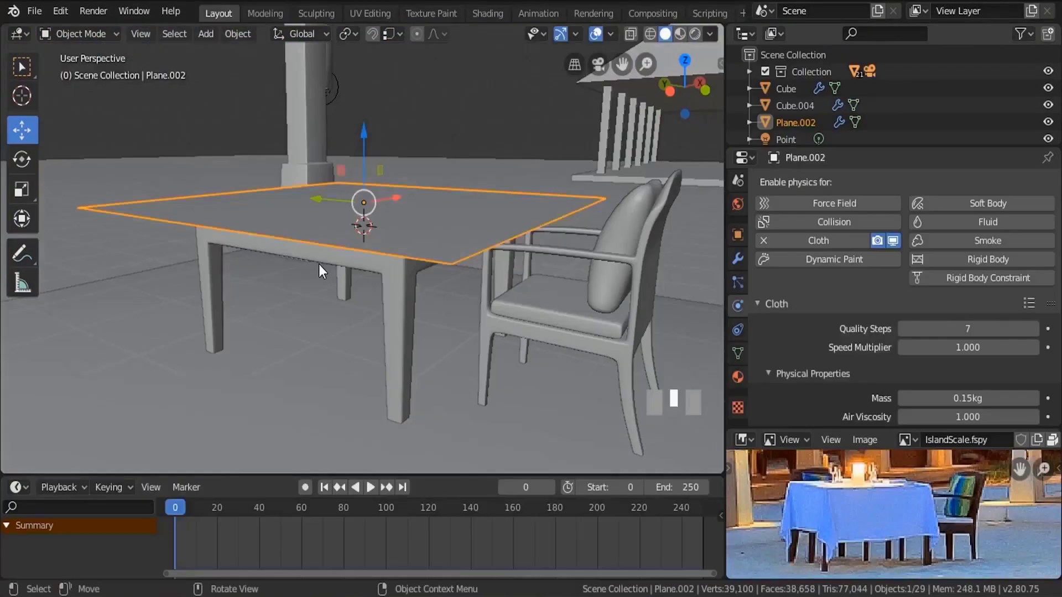
pyautogui.press('space')
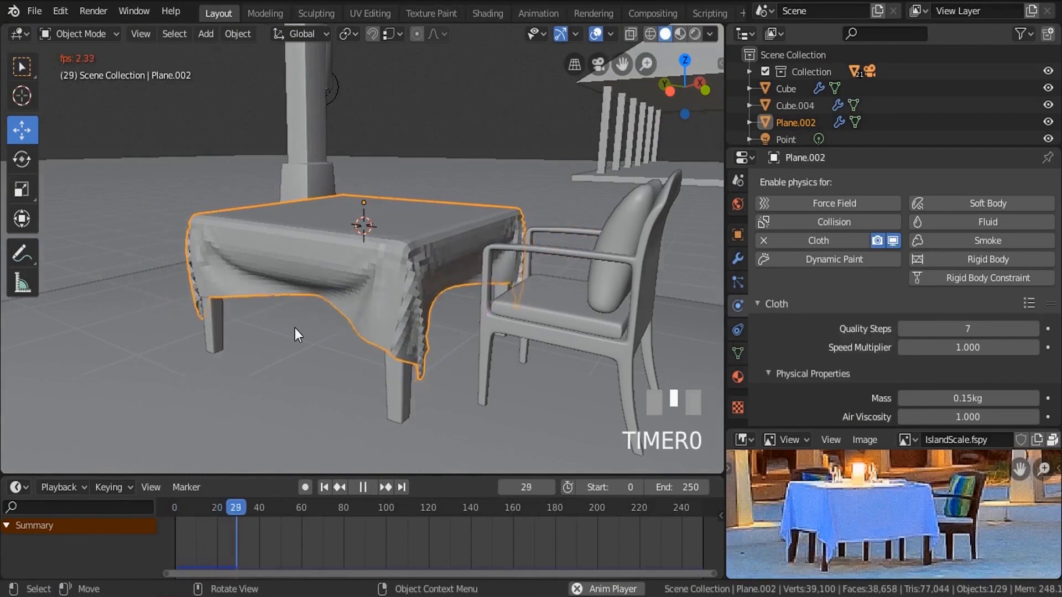
# Step: Stop the cloth playback and shrink the palm leaf mesh with smooth proportional falloff
pyautogui.press('space')
pyautogui.moveTo(294, 327); pyautogui.dragTo(360, 280, button='middle')
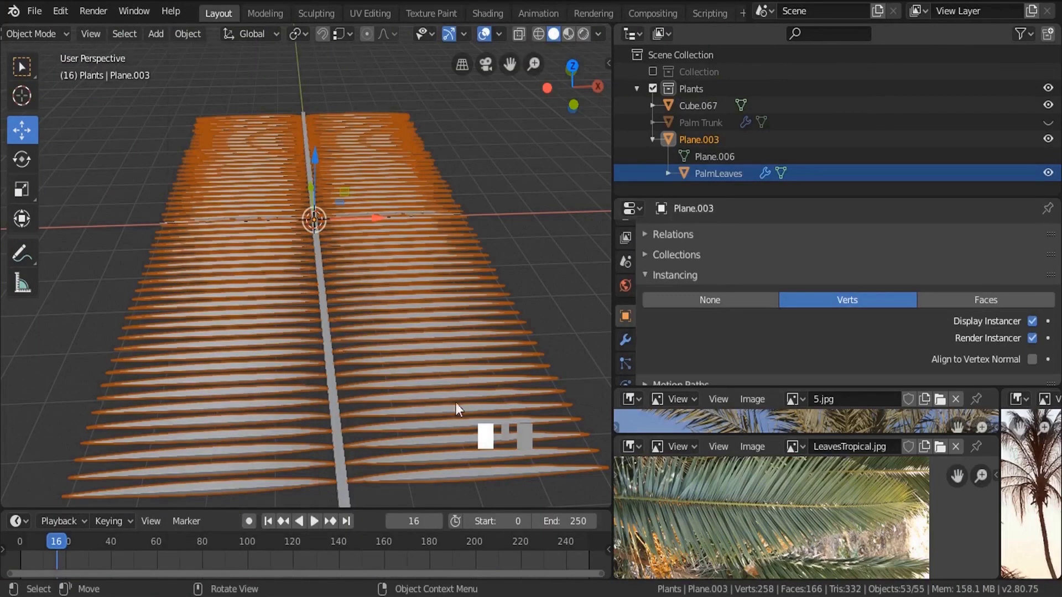
pyautogui.press('s')
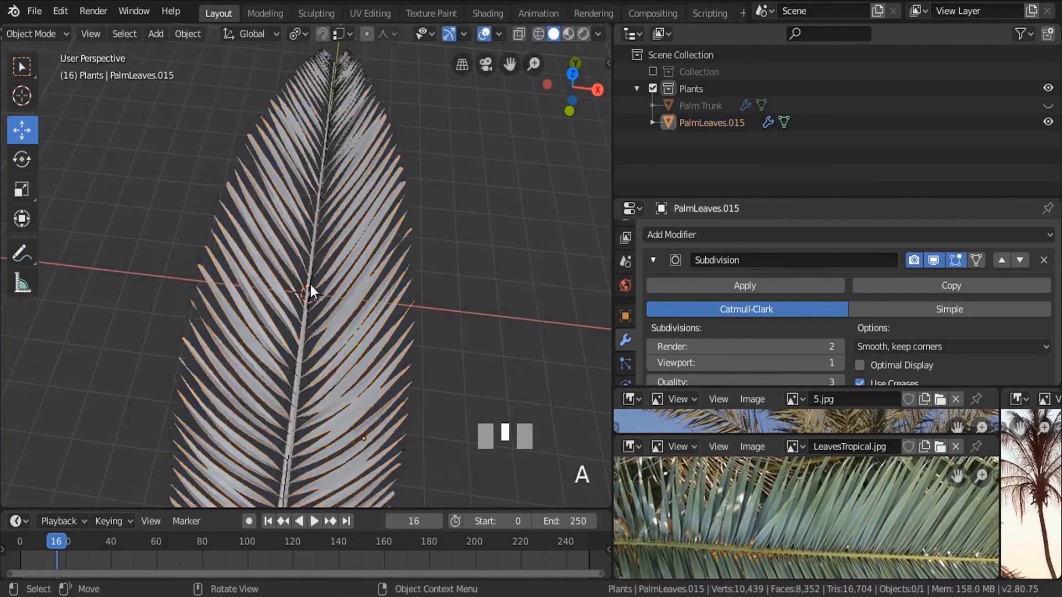
pyautogui.moveTo(308, 290); pyautogui.dragTo(284, 351, button='middle')
pyautogui.press('KP_Decimal')
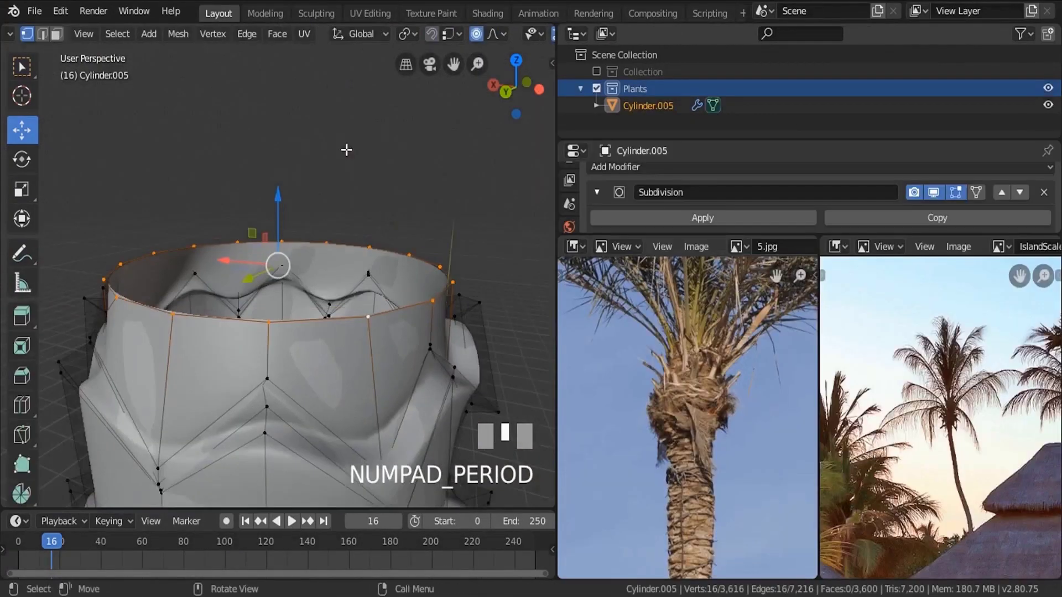
pyautogui.scroll(-3, 349, 216)
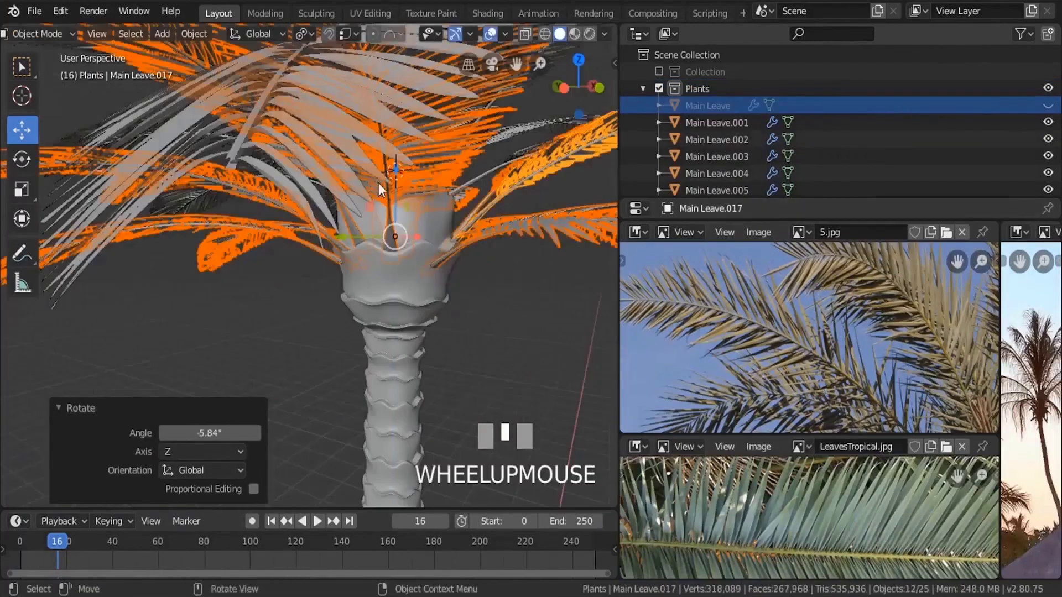
# Step: Resize and rotate the palm fronds into shape
pyautogui.press('s')
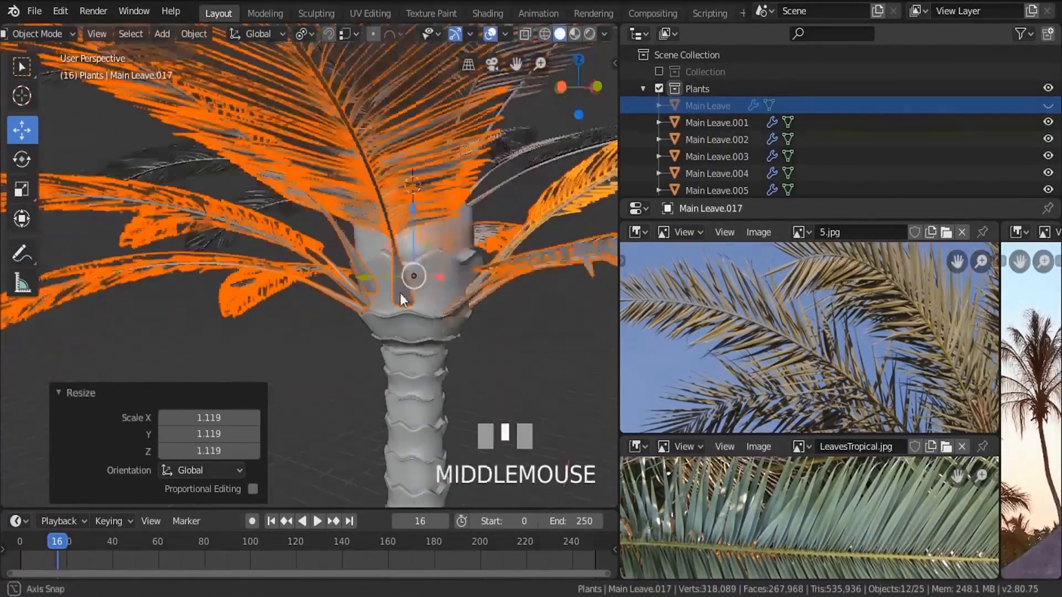
pyautogui.press('r')
pyautogui.click(389, 403)
pyautogui.moveTo(388, 403); pyautogui.dragTo(283, 251, button='middle')
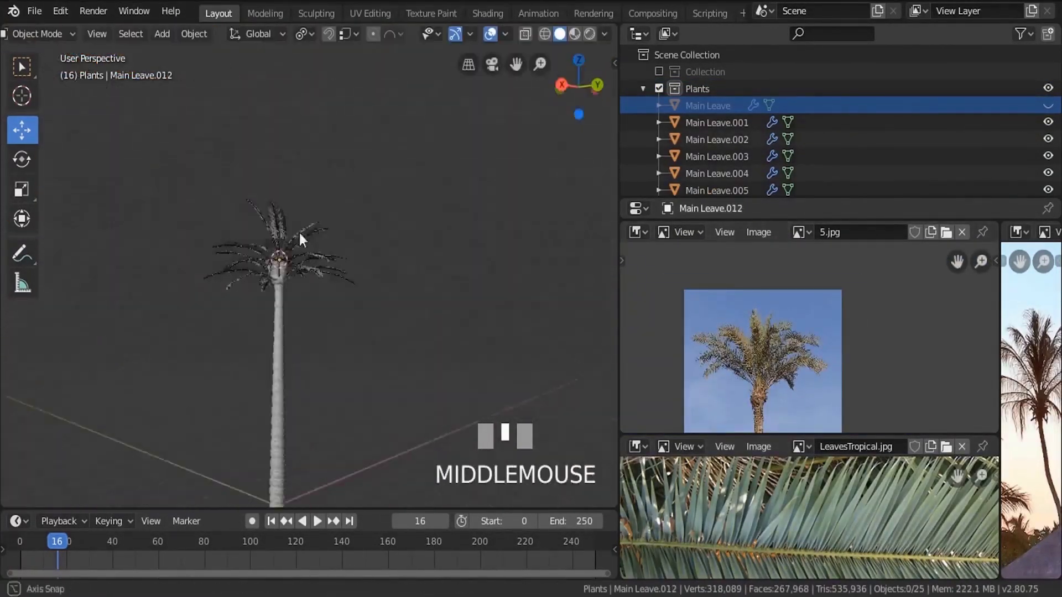
pyautogui.scroll(2, 301, 350)
pyautogui.keyDown('shift'); pyautogui.moveTo(302, 351); pyautogui.dragTo(303, 332, button='middle'); pyautogui.keyUp('shift')
# Step: Subdivide the Palm Trunk so its geometry becomes dense and ridged
pyautogui.click(303, 319)
pyautogui.press('KP_Decimal')
pyautogui.press('Tab')
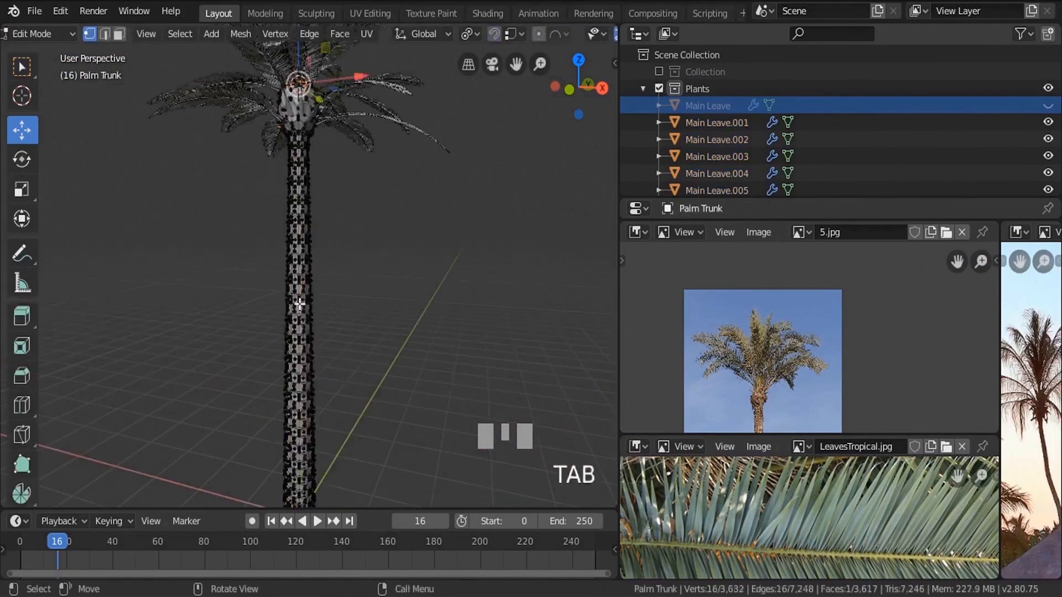
pyautogui.press('a')
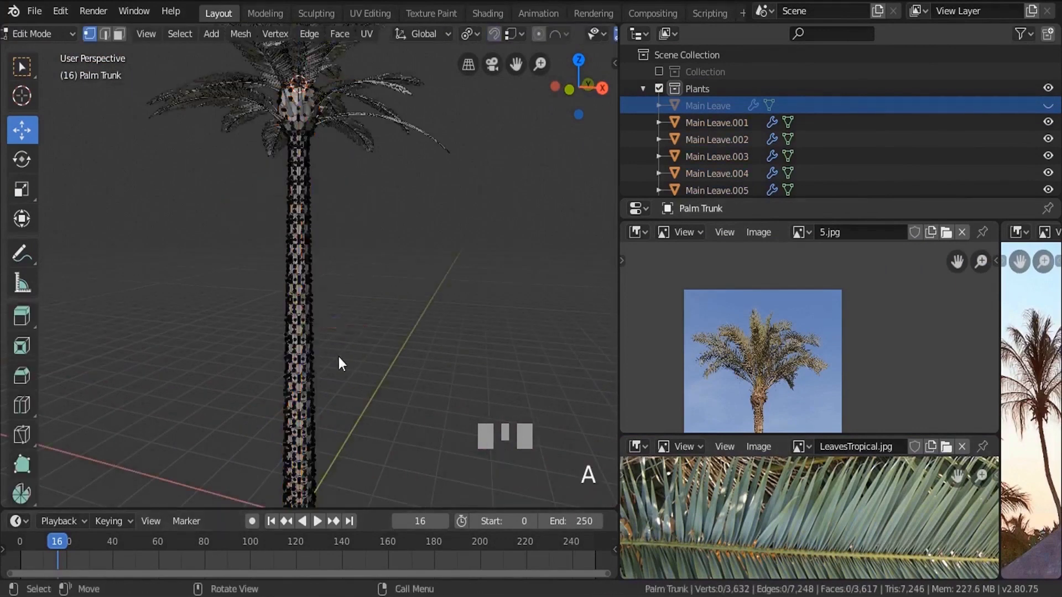
pyautogui.scroll(5, 283, 276)
pyautogui.press('Tab')
pyautogui.click(251, 367)
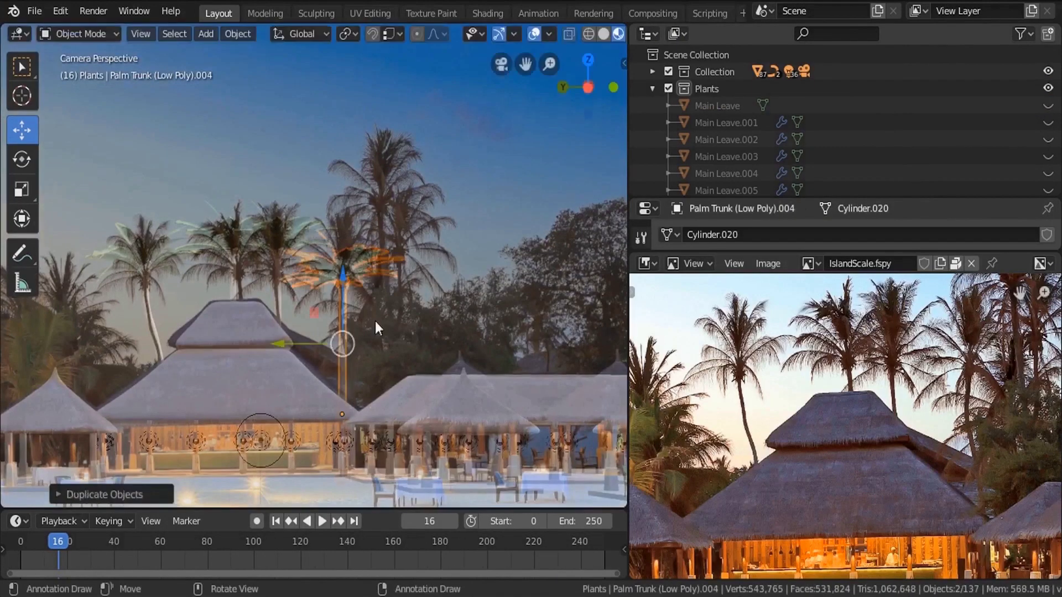
# Step: Duplicate the palm tree and move the copy vertically into place behind the huts
pyautogui.hotkey('shift', 'd')
pyautogui.click(336, 346)
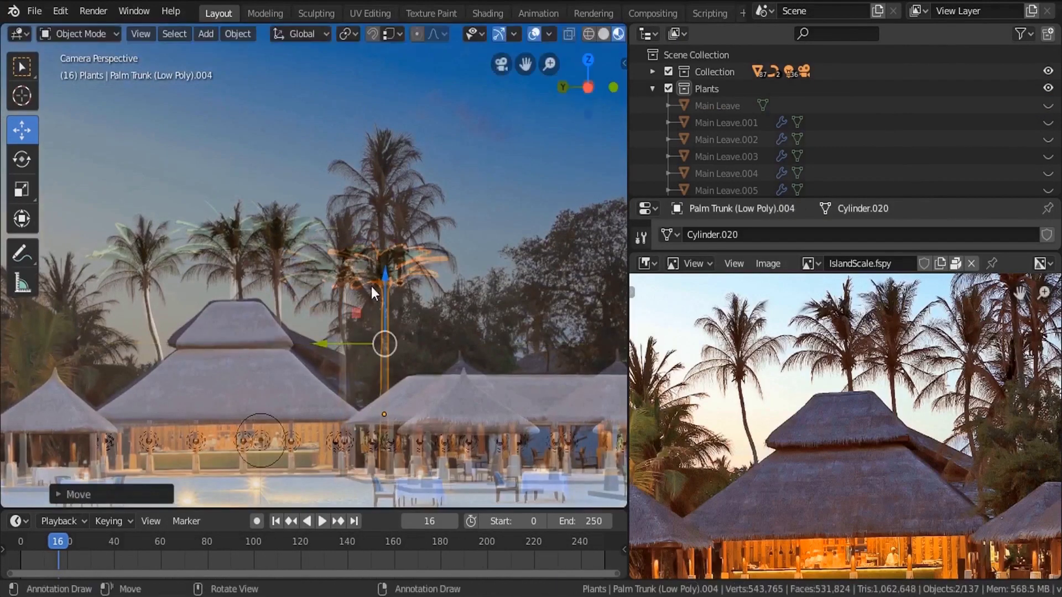
pyautogui.press('g')
pyautogui.press('z')
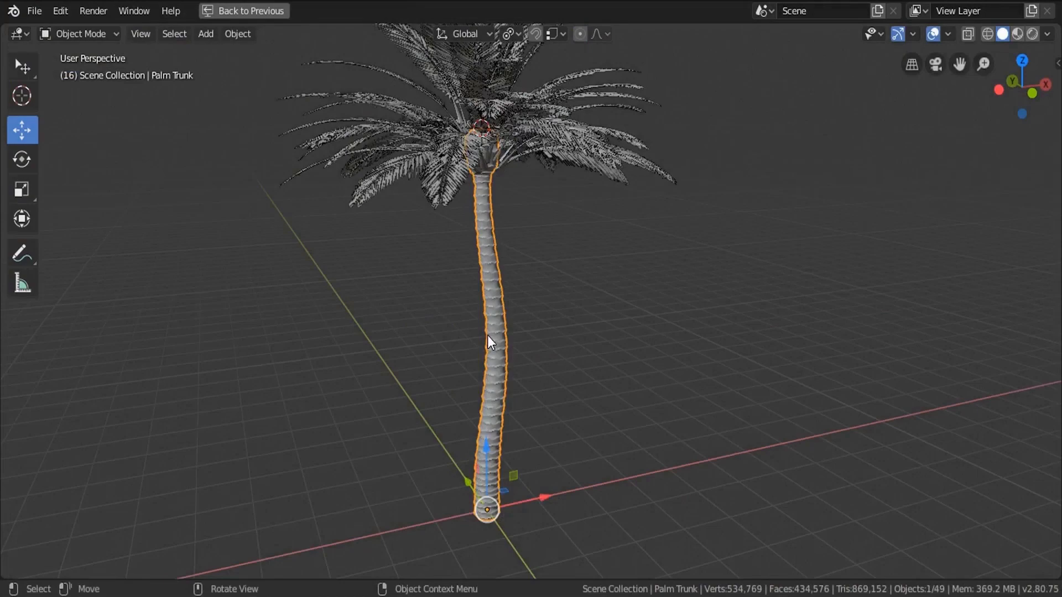
pyautogui.hotkey('alt', 'a')
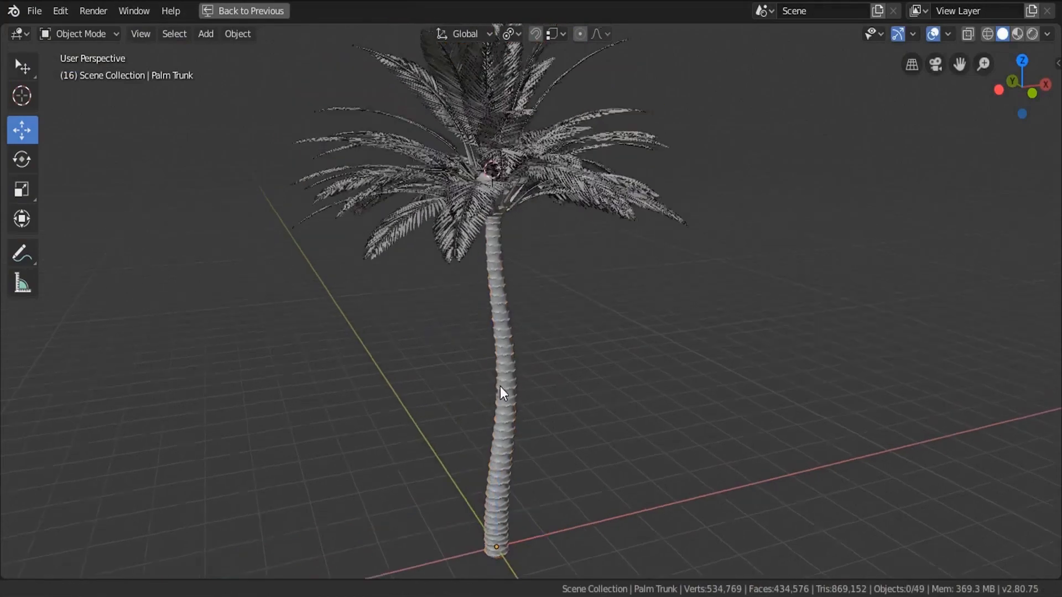
pyautogui.scroll(-3, 500, 386)
pyautogui.moveTo(322, 410); pyautogui.dragTo(588, 400, button='middle')
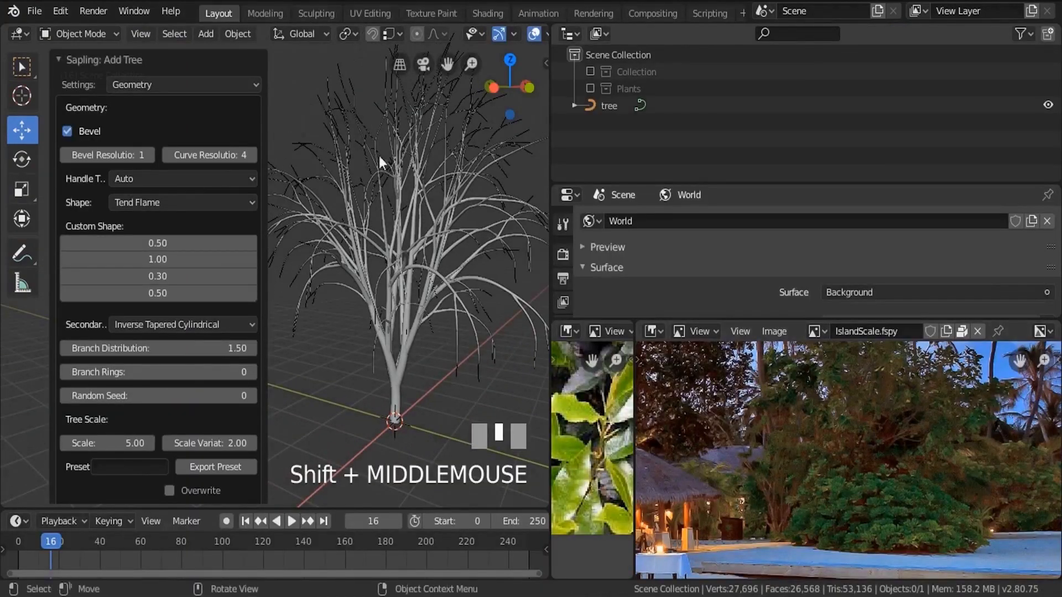
# Step: Frame the bush's flower-shaped base and orbit around the leafy bush to check it
pyautogui.moveTo(379, 156); pyautogui.dragTo(360, 201, button='middle')
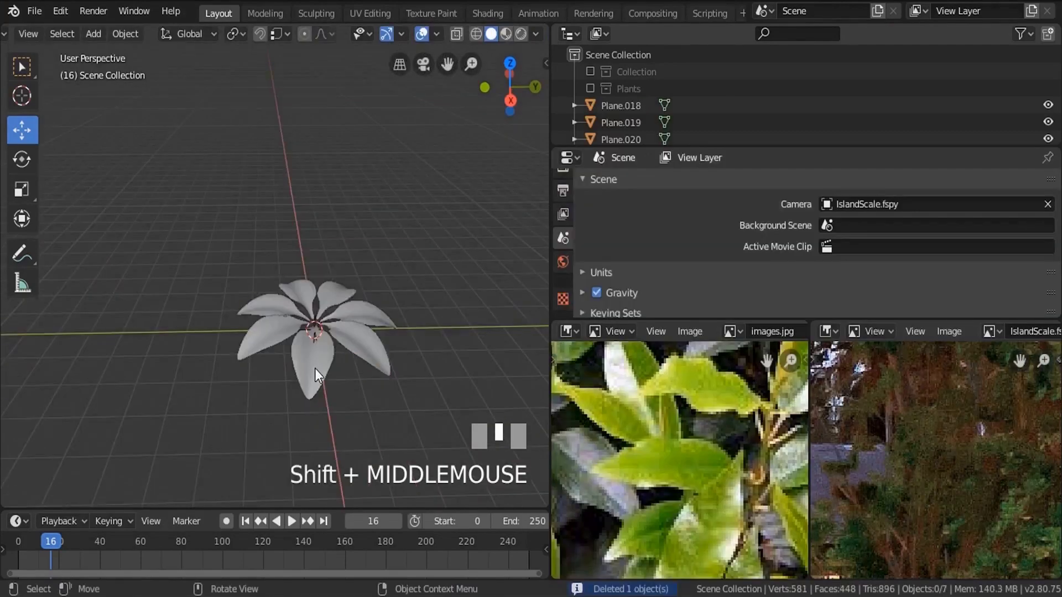
pyautogui.click(314, 368)
pyautogui.press('KP_Decimal')
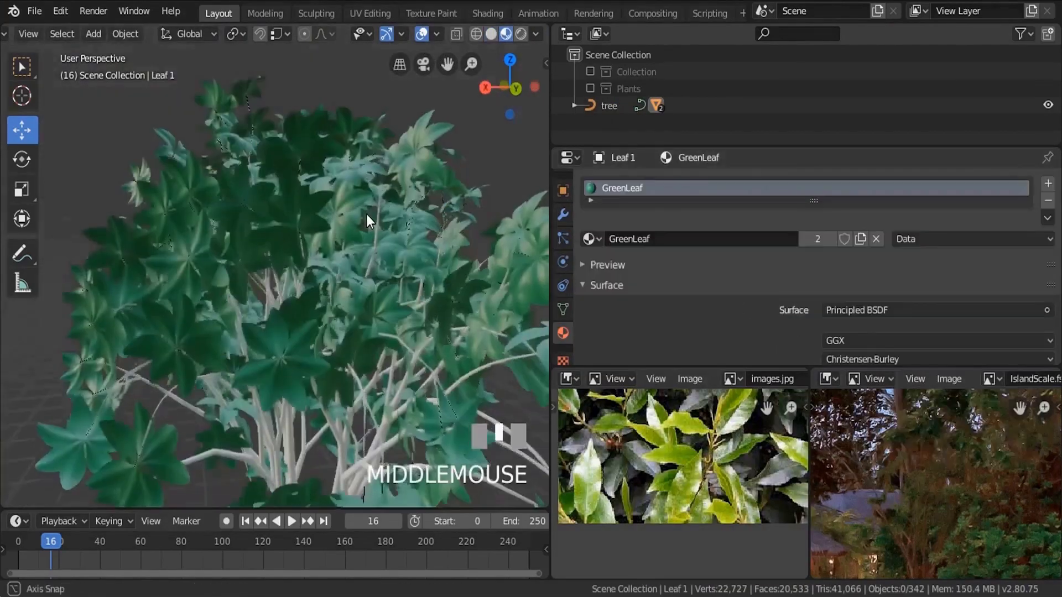
pyautogui.moveTo(366, 214); pyautogui.dragTo(327, 267, button='middle')
pyautogui.scroll(-4, 289, 294)
pyautogui.scroll(2, 309, 351)
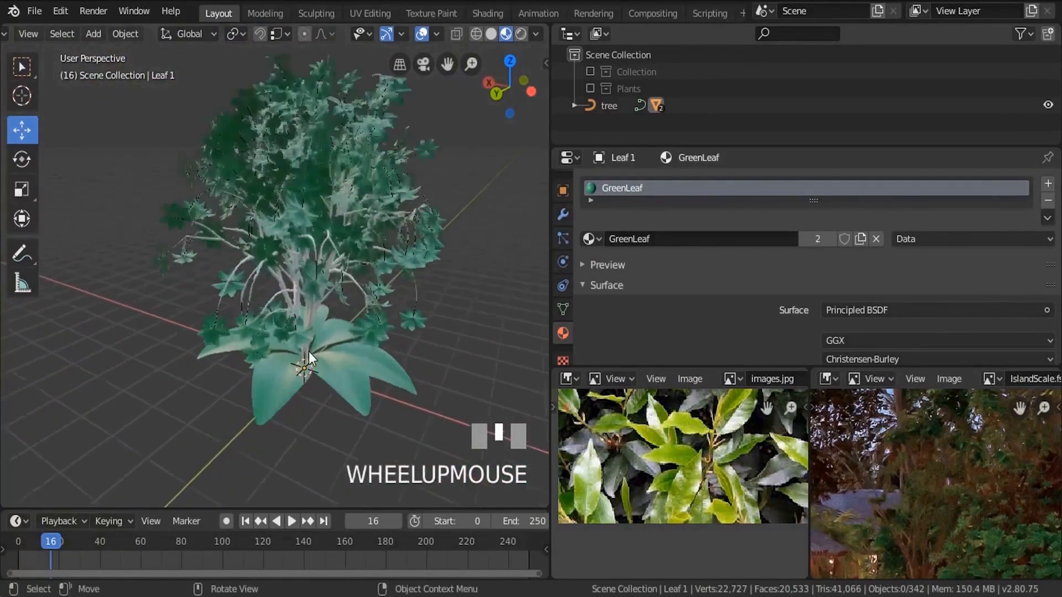
pyautogui.moveTo(309, 352); pyautogui.dragTo(313, 303, button='middle')
pyautogui.scroll(2, 322, 290)
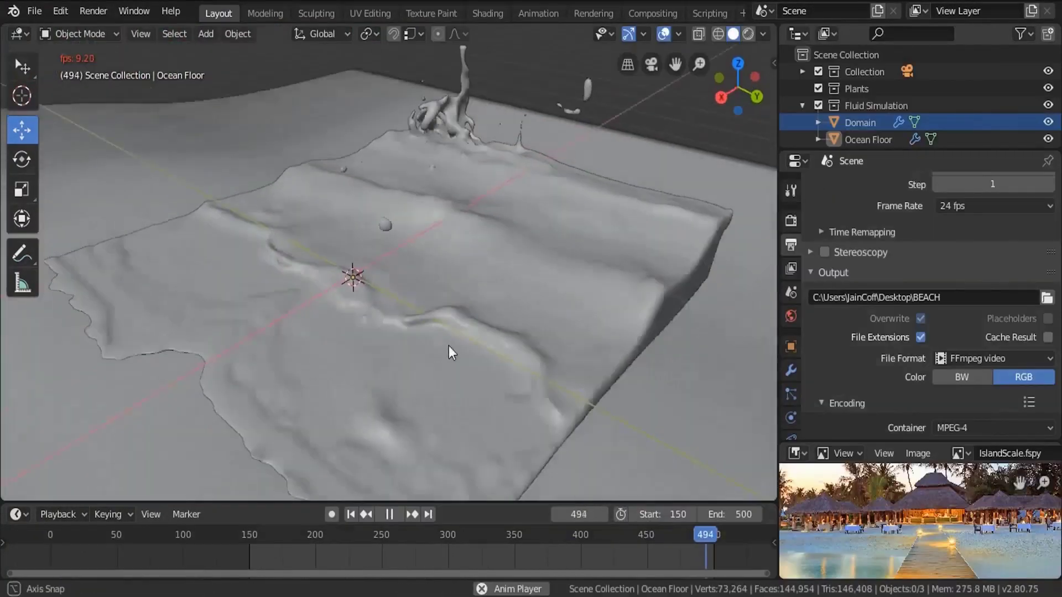
pyautogui.moveTo(449, 346); pyautogui.dragTo(378, 311, button='middle')
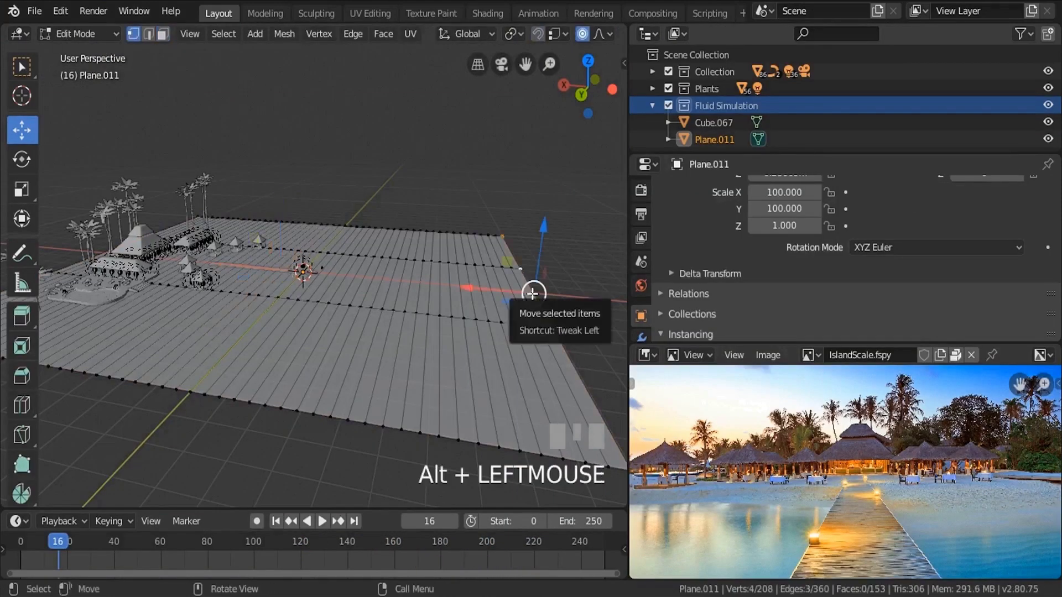
# Step: In Back Orthographic view, lower Plane.011's far edge with smooth proportional falloff, then exit Edit Mode
pyautogui.press('ctrl+KP_1')
pyautogui.moveTo(512, 269); pyautogui.dragTo(515, 222)
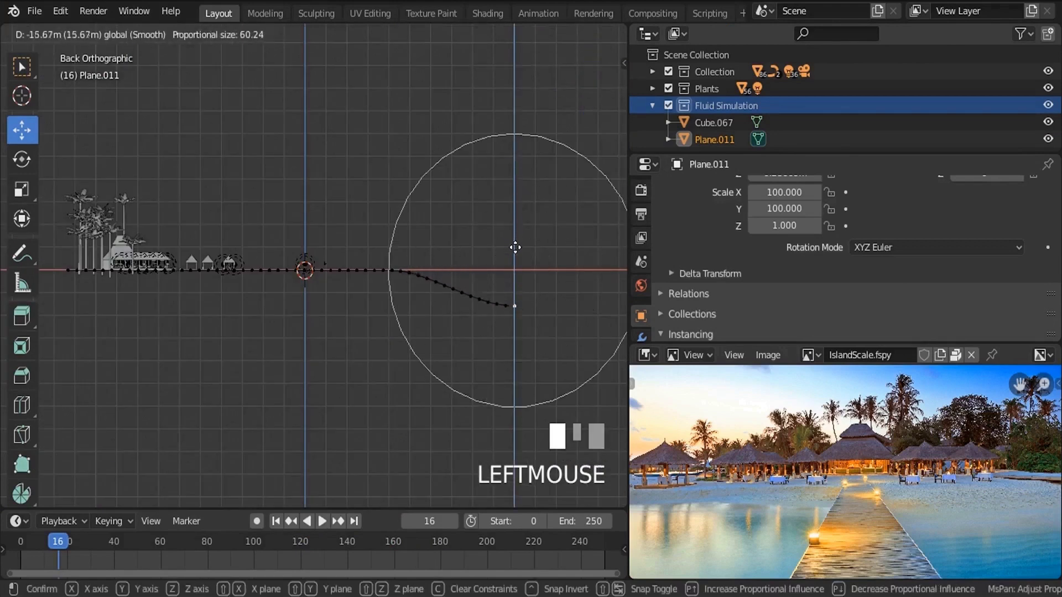
pyautogui.moveTo(519, 263); pyautogui.dragTo(519, 264)
pyautogui.scroll(-2, 437, 260)
pyautogui.moveTo(518, 264); pyautogui.dragTo(412, 308, button='middle')
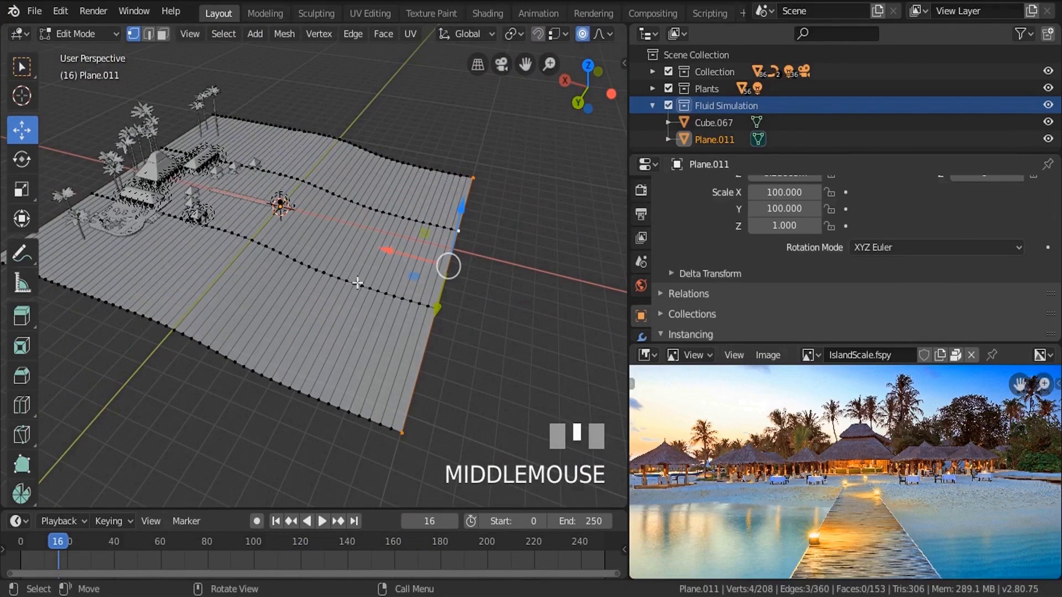
pyautogui.press('Tab')
pyautogui.moveTo(314, 188); pyautogui.dragTo(274, 177, button='middle')
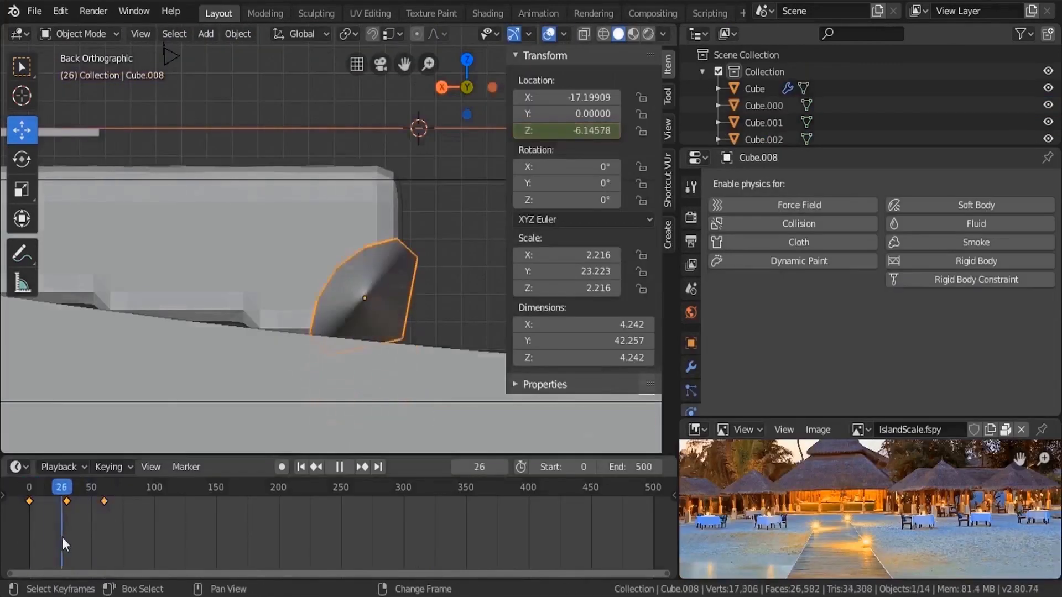
# Step: Add a Cycles modifier to Cube.008's Z Location curve in the Graph Editor
pyautogui.moveTo(62, 455); pyautogui.dragTo(312, 445)
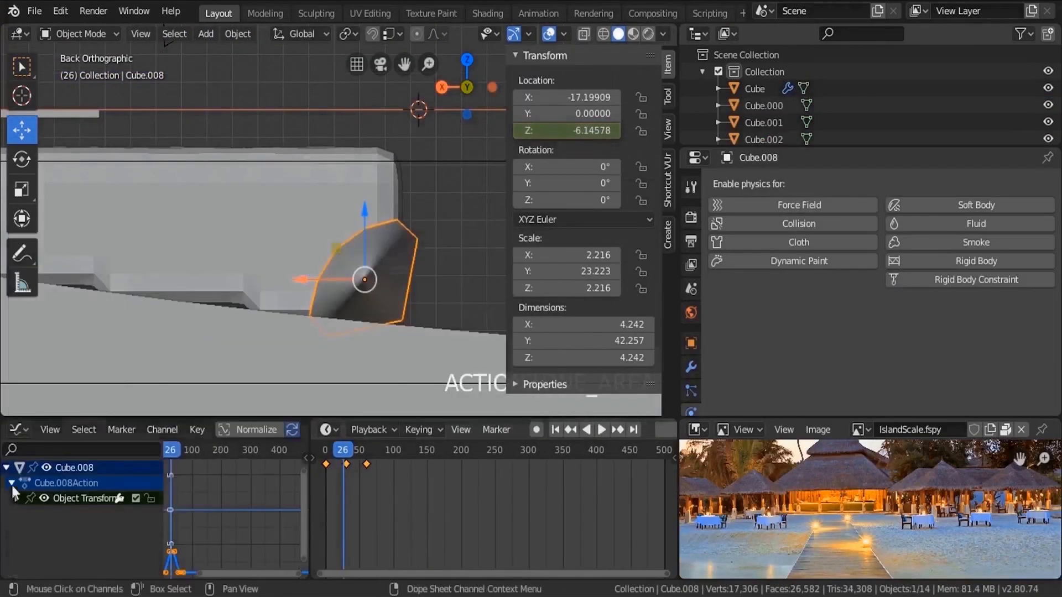
pyautogui.moveTo(309, 500); pyautogui.dragTo(484, 498)
pyautogui.moveTo(397, 415); pyautogui.dragTo(397, 307)
pyautogui.click(471, 402)
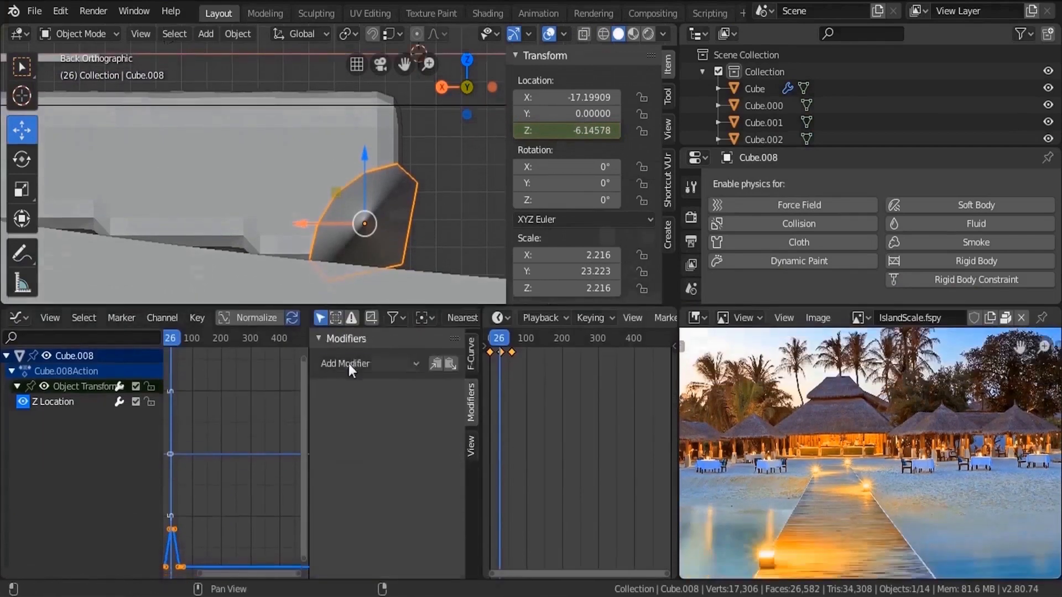
pyautogui.click(343, 363)
pyautogui.click(354, 409)
pyautogui.press('n')
pyautogui.scroll(4, 252, 473)
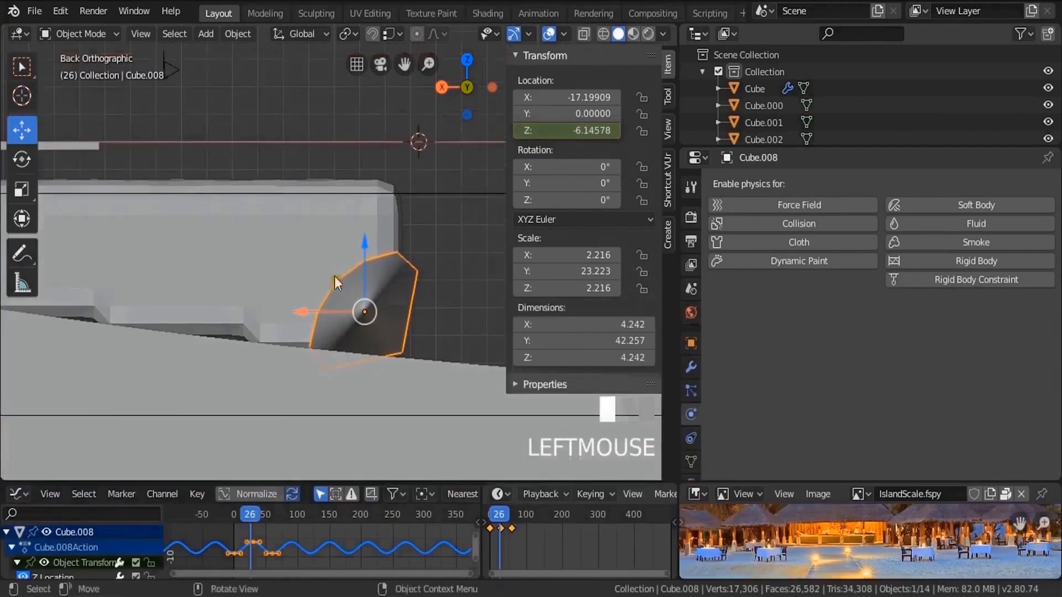
# Step: Set the fluid boundary Type to Partial Slip
pyautogui.keyDown('shift'); pyautogui.moveTo(310, 310); pyautogui.dragTo(291, 398, button='middle'); pyautogui.keyUp('shift')
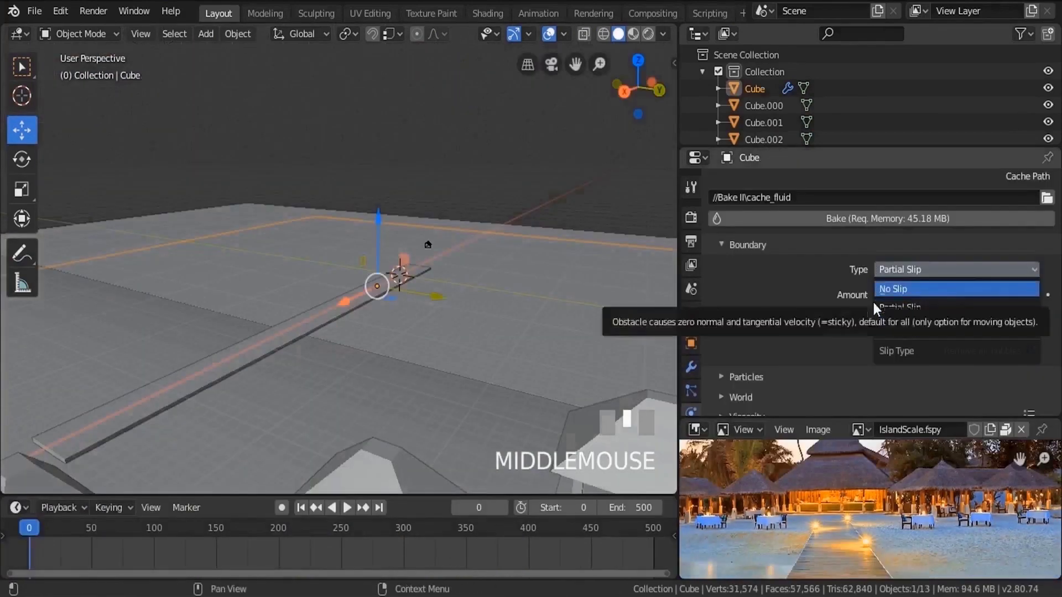
pyautogui.click(874, 308)
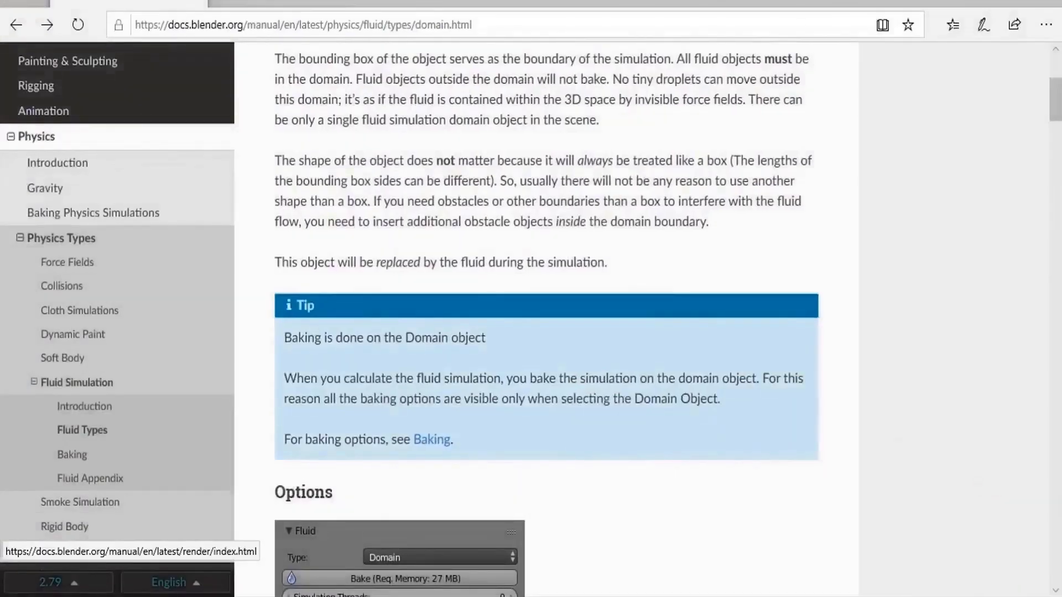
pyautogui.scroll(-10, 370, 405)
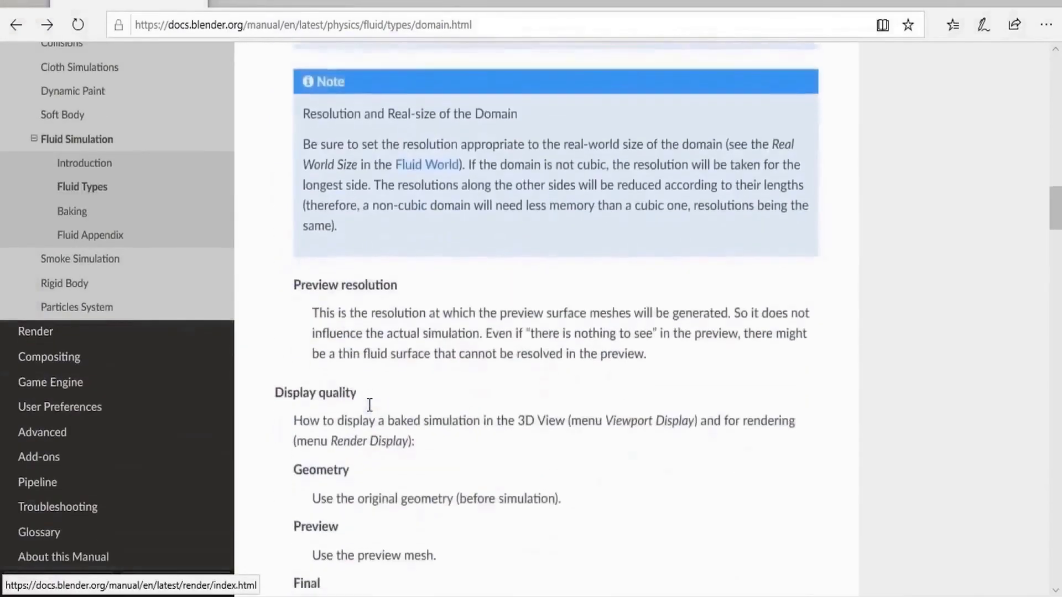
pyautogui.scroll(-20, 370, 404)
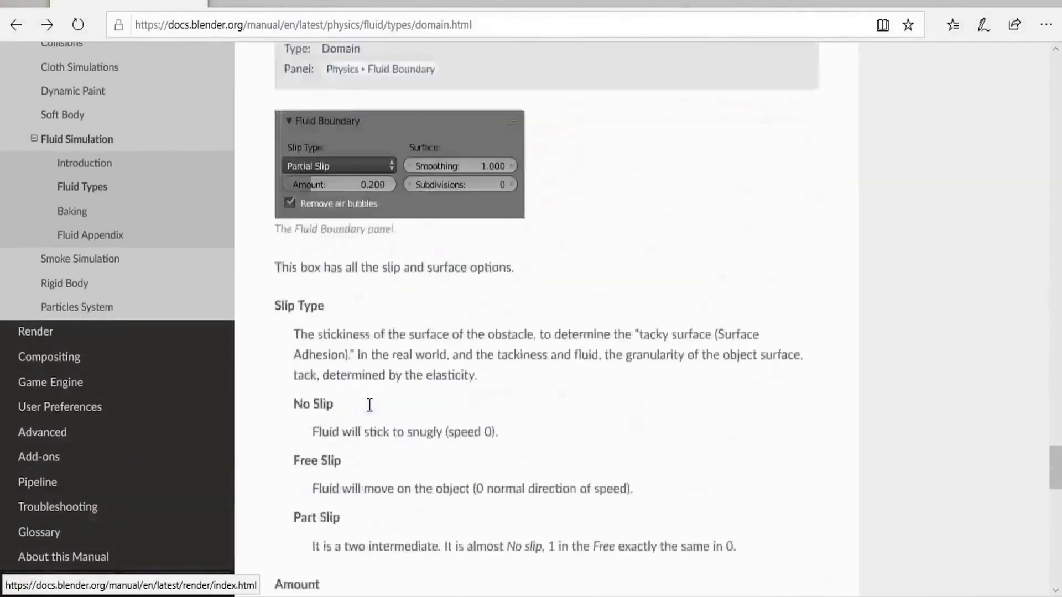
pyautogui.scroll(-1, 369, 405)
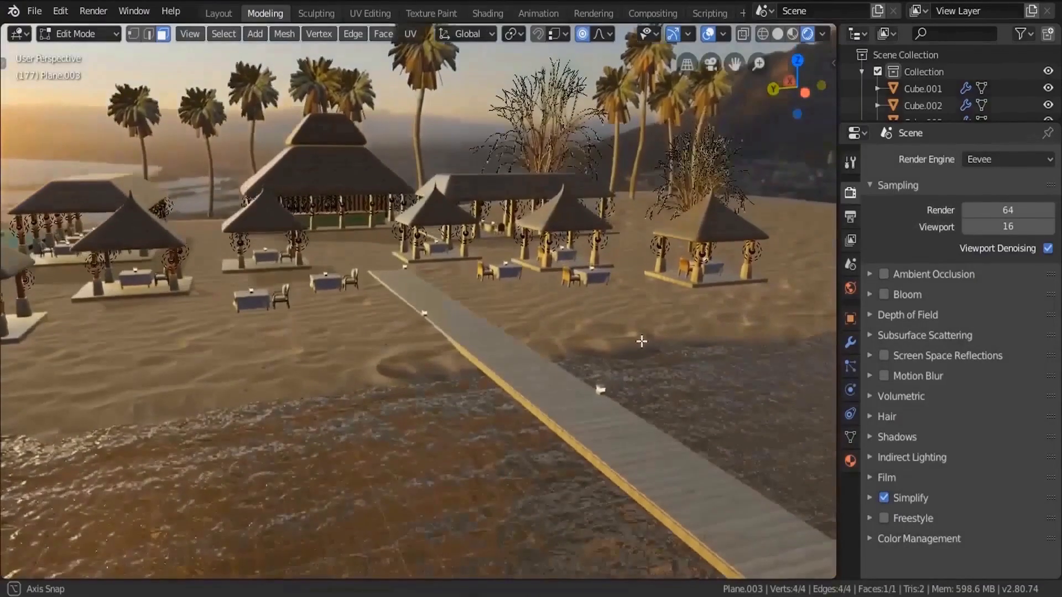
# Step: Orbit down to eye level over the water and switch the viewport to Rendered shading
pyautogui.moveTo(641, 341)
pyautogui.mouseDown(button='middle')
pyautogui.moveTo(576, 329)
pyautogui.moveTo(542, 309)
pyautogui.mouseUp(button='middle')
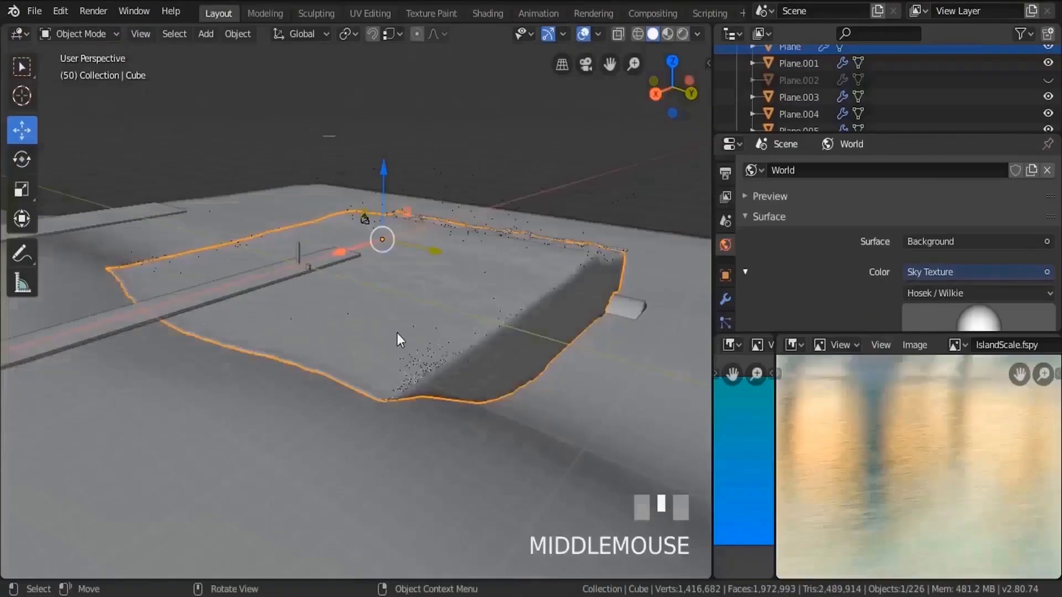
pyautogui.scroll(1, 397, 333)
pyautogui.press('z')
pyautogui.click(391, 240)
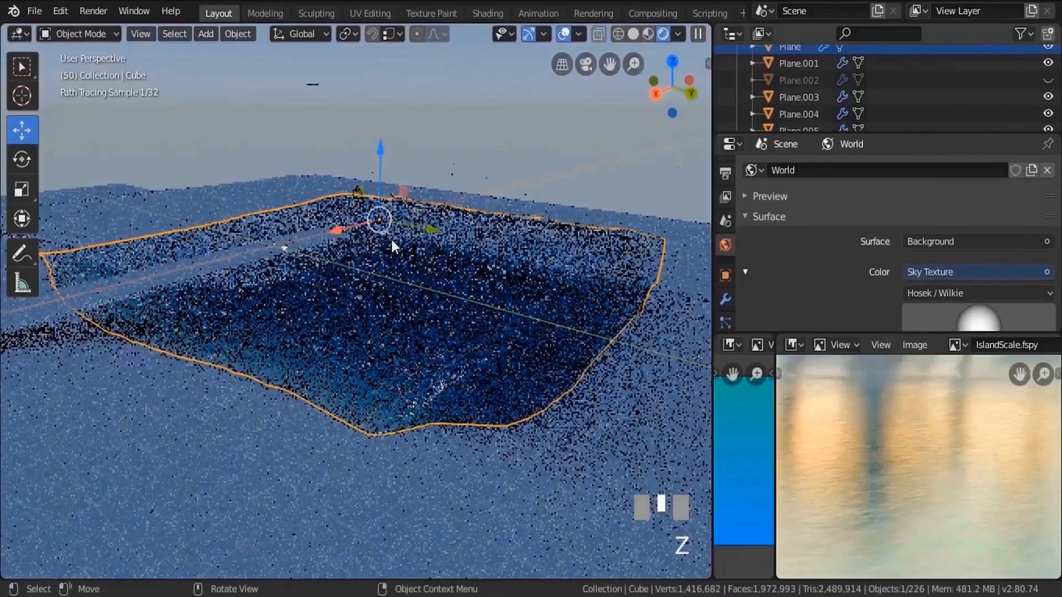
# Step: Deselect everything, then preview a Shutterstock ocean blue palette image in Google Images
pyautogui.press('a')
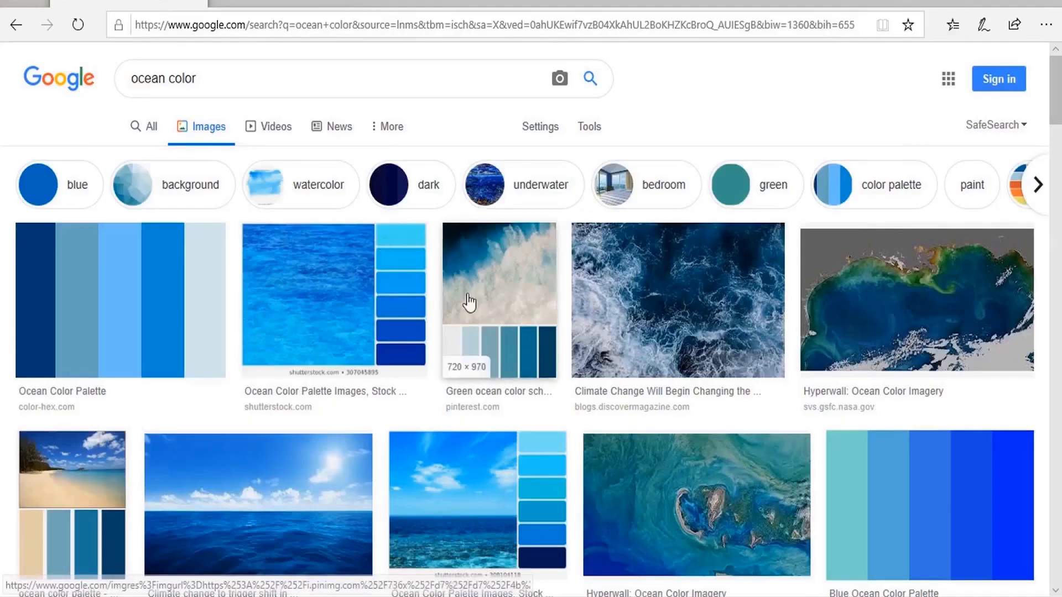
pyautogui.click(341, 304)
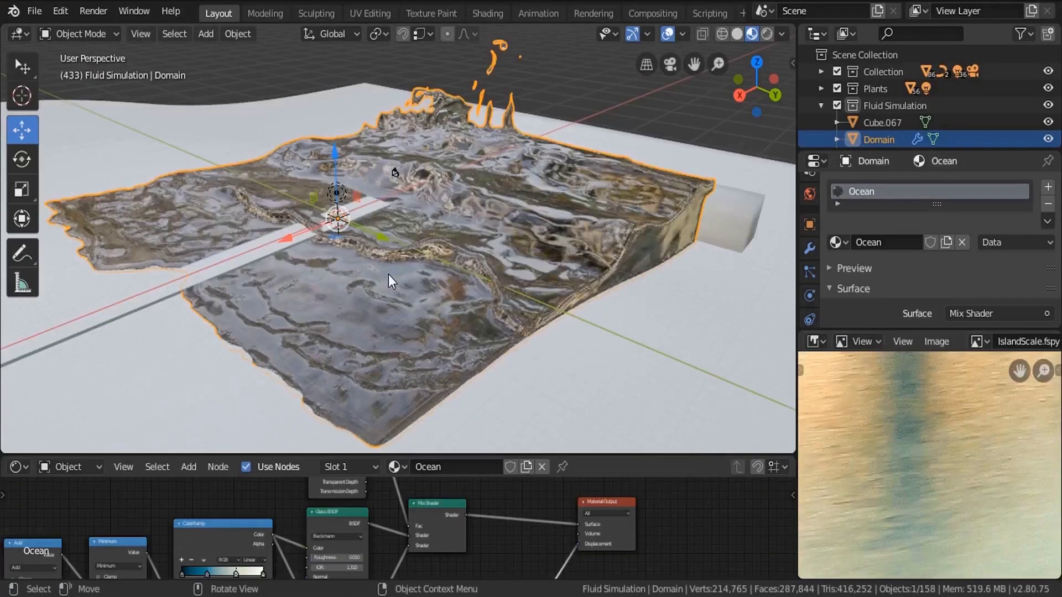
# Step: Orbit and zoom around the ocean domain and pier to inspect the sunset resort
pyautogui.moveTo(388, 274); pyautogui.dragTo(574, 271, button='middle')
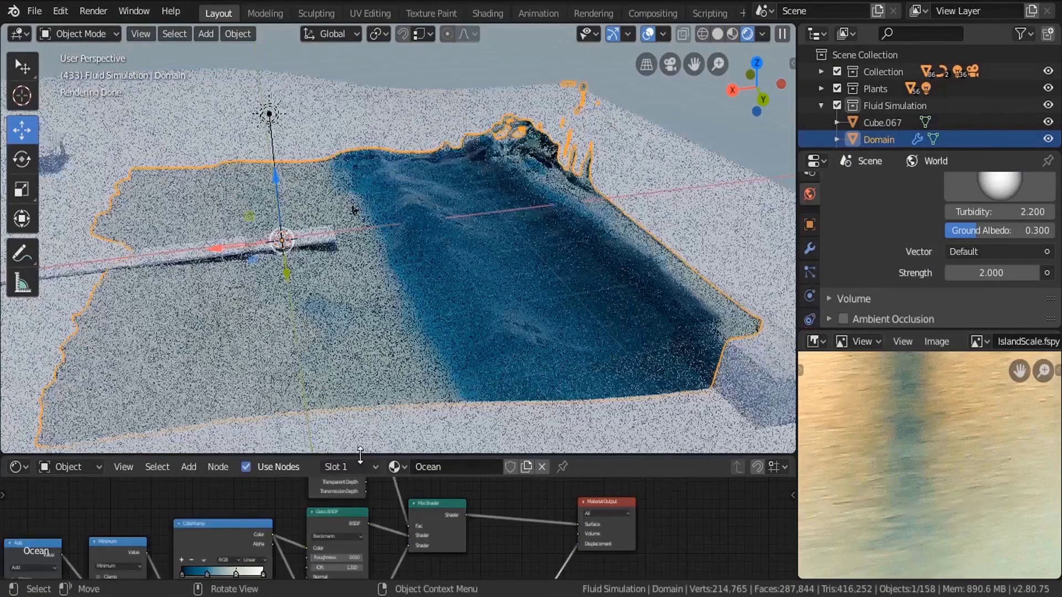
pyautogui.scroll(3, 307, 536)
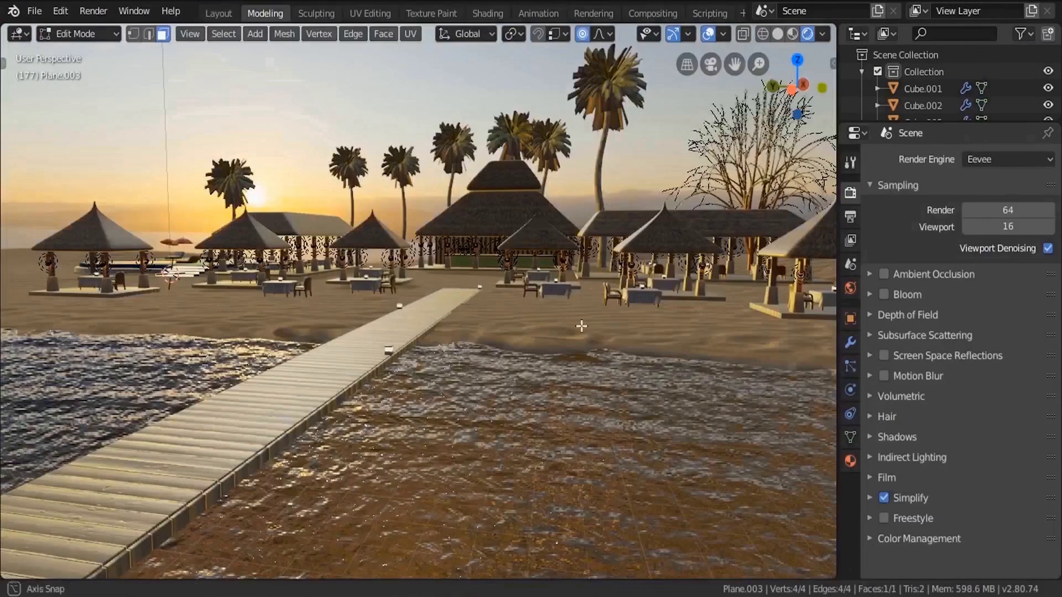
pyautogui.moveTo(580, 325); pyautogui.dragTo(558, 335, button='middle')
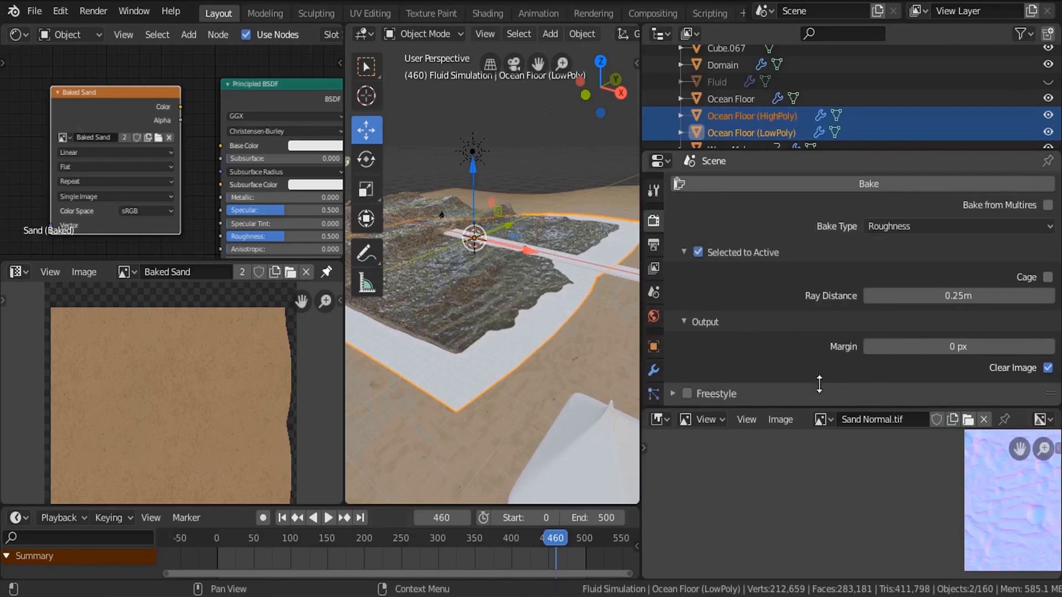
# Step: Paint the Baked Sand texture along the rocky top and lower edges of the ocean floor
pyautogui.scroll(-5, 819, 384)
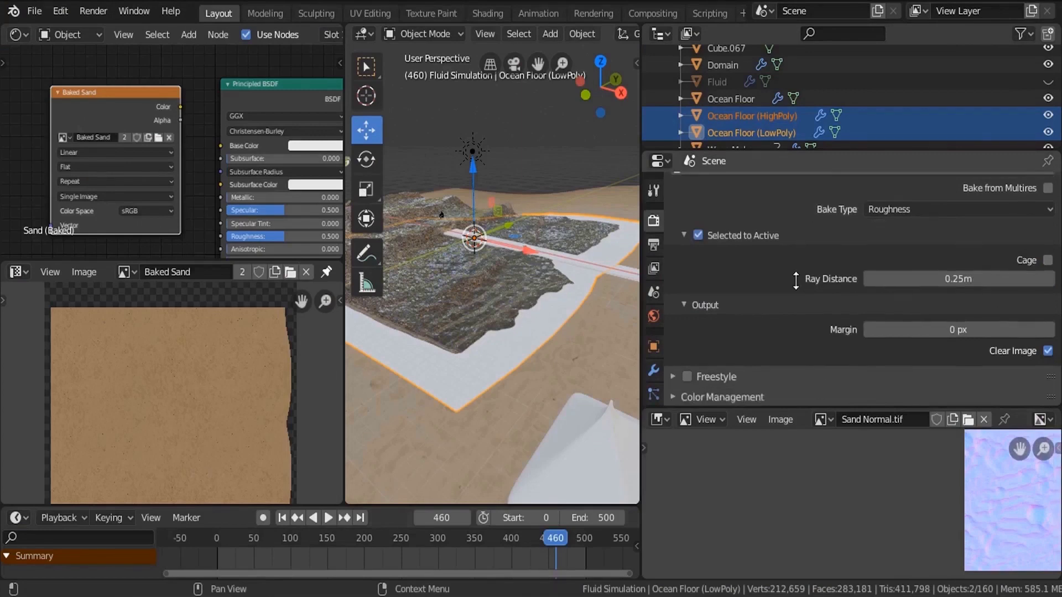
pyautogui.scroll(3, 819, 383)
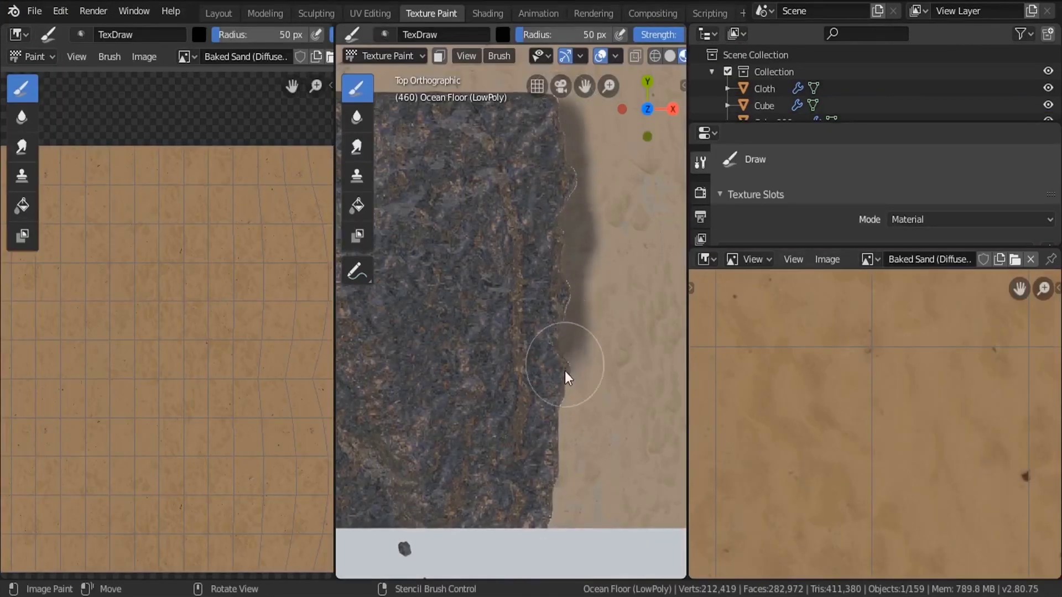
pyautogui.click(548, 459)
pyautogui.moveTo(548, 459)
pyautogui.keyDown('shift'); pyautogui.mouseDown(button='middle')
pyautogui.moveTo(532, 249)
pyautogui.moveTo(543, 217)
pyautogui.mouseUp(button='middle'); pyautogui.keyUp('shift')
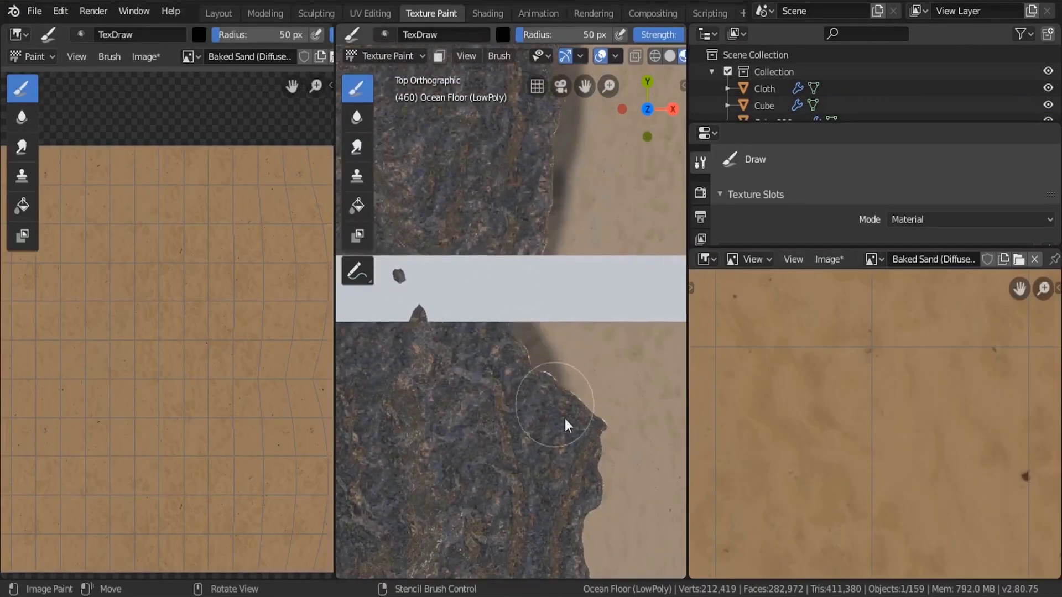
pyautogui.keyDown('shift'); pyautogui.moveTo(589, 466); pyautogui.dragTo(553, 197, button='middle'); pyautogui.keyUp('shift')
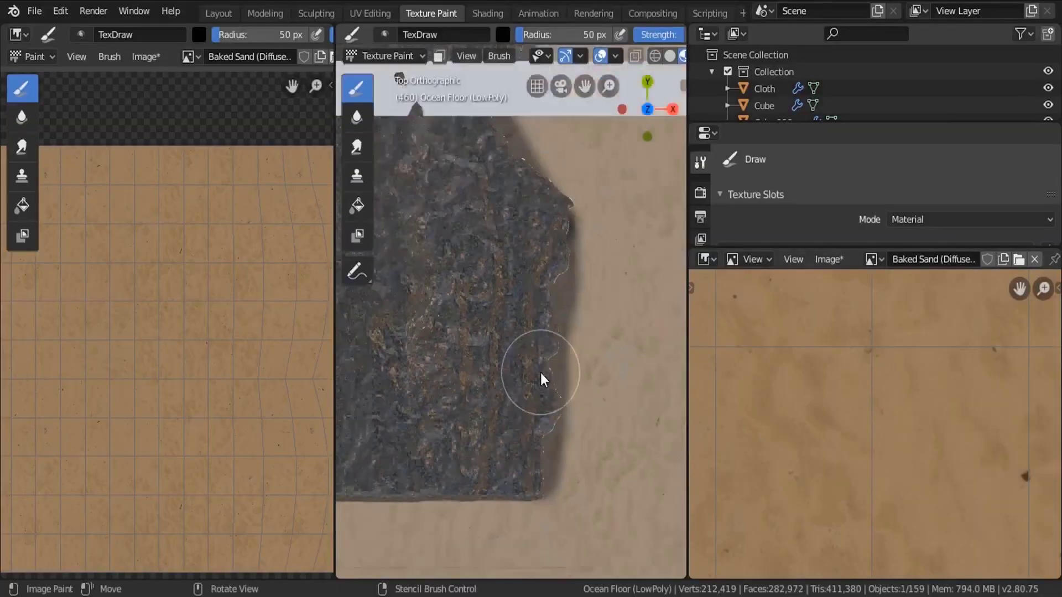
# Step: Check the dark wet patch from an oblique view, then open paintmap0000 from Wet Surface
pyautogui.scroll(-5, 540, 373)
pyautogui.moveTo(540, 373)
pyautogui.mouseDown(button='middle')
pyautogui.moveTo(519, 264)
pyautogui.moveTo(490, 309)
pyautogui.moveTo(608, 360)
pyautogui.moveTo(431, 400)
pyautogui.moveTo(462, 360)
pyautogui.mouseUp(button='middle')
pyautogui.scroll(3, 490, 309)
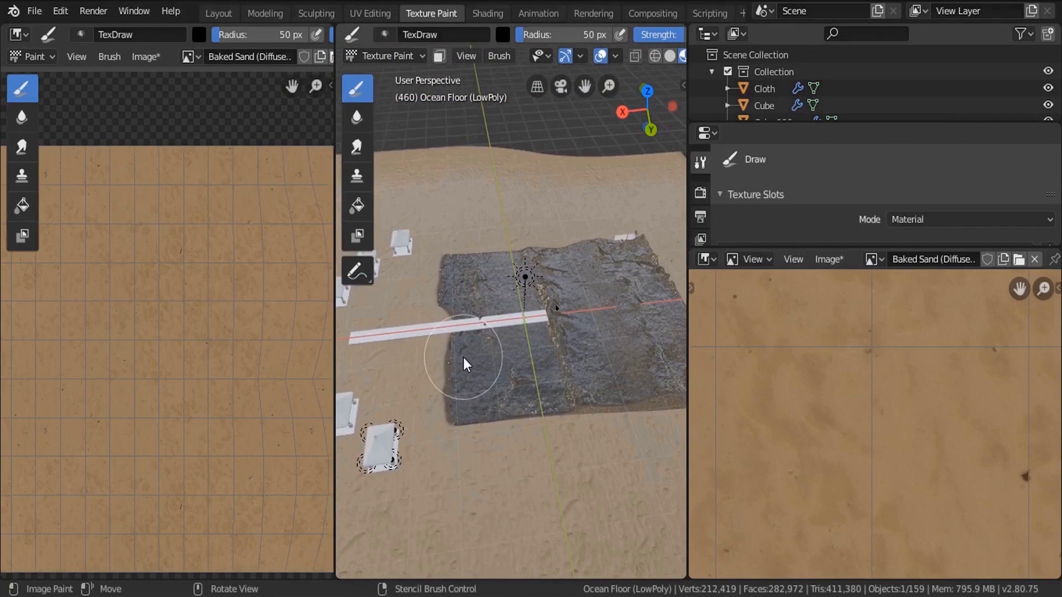
pyautogui.moveTo(457, 349); pyautogui.dragTo(523, 324, button='middle')
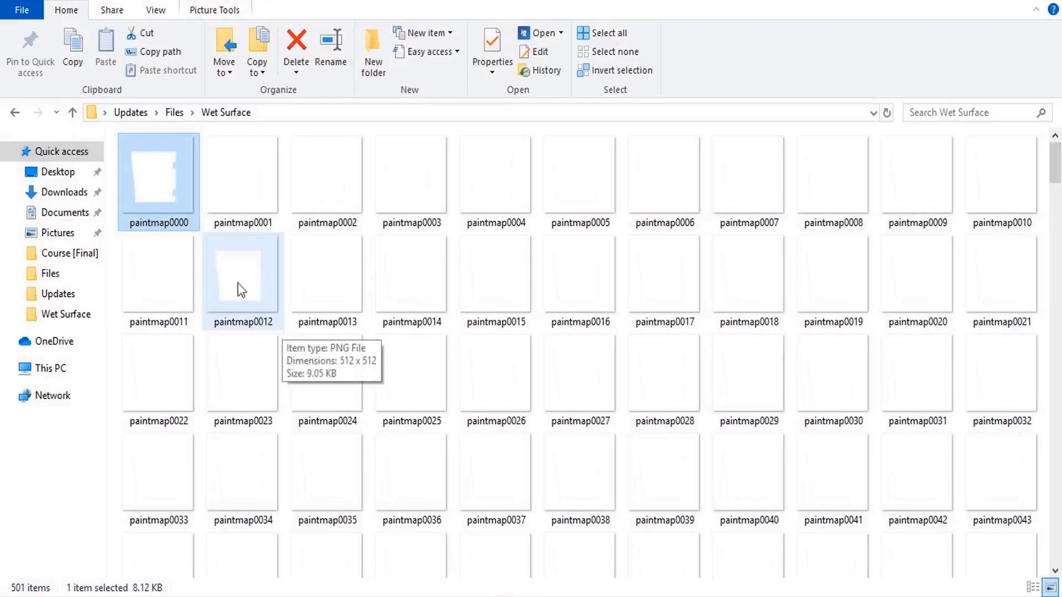
pyautogui.doubleClick(159, 183)
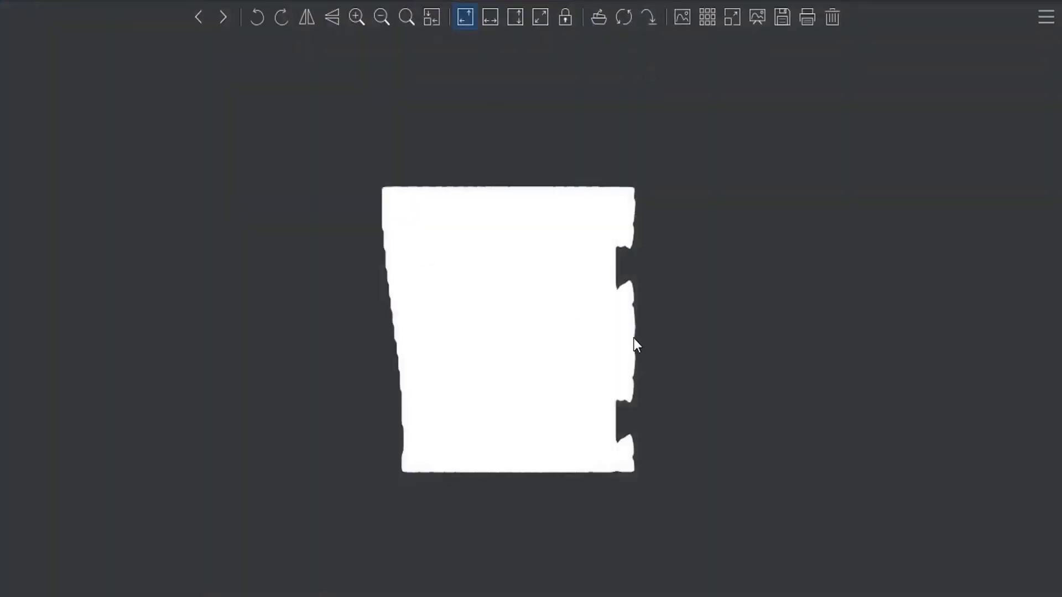
# Step: Advance through the spreading paintmap frames, close the viewer, and bring Marble 2 maps into the pool material
pyautogui.press('Right')
pyautogui.press('Right')
pyautogui.press('Right')
pyautogui.press('Right')
pyautogui.press('Right')
pyautogui.press('Right')
pyautogui.press('Right')
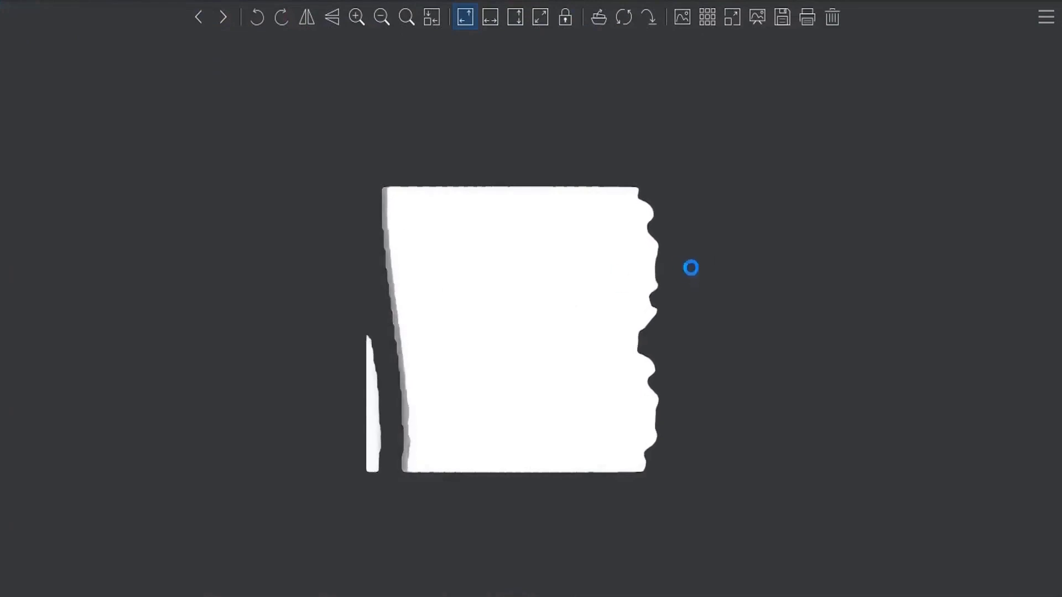
pyautogui.press('Right')
pyautogui.press('Right')
pyautogui.press('Right')
pyautogui.press('Right')
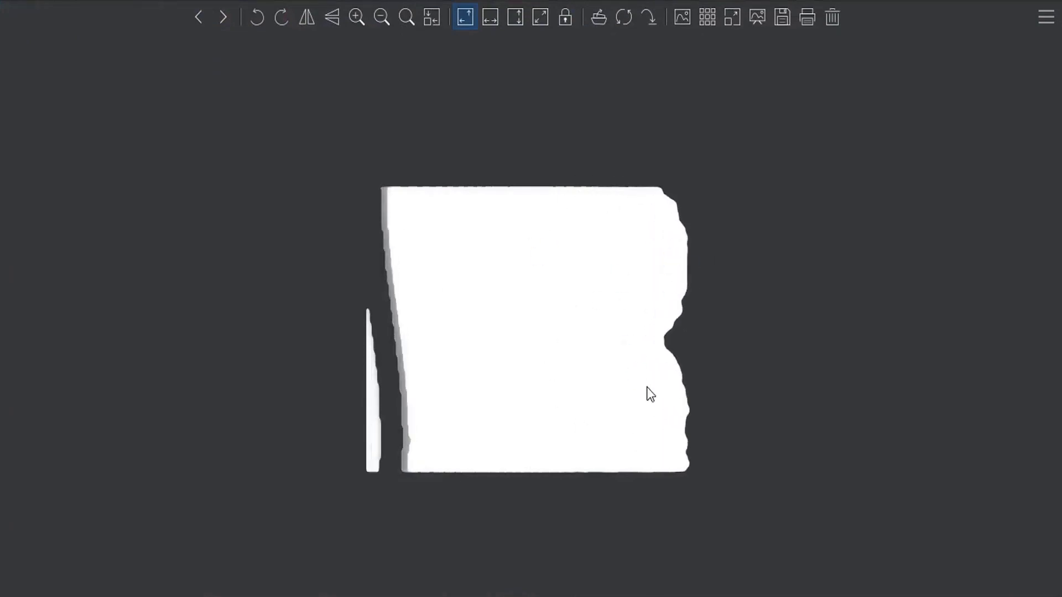
pyautogui.press('Escape')
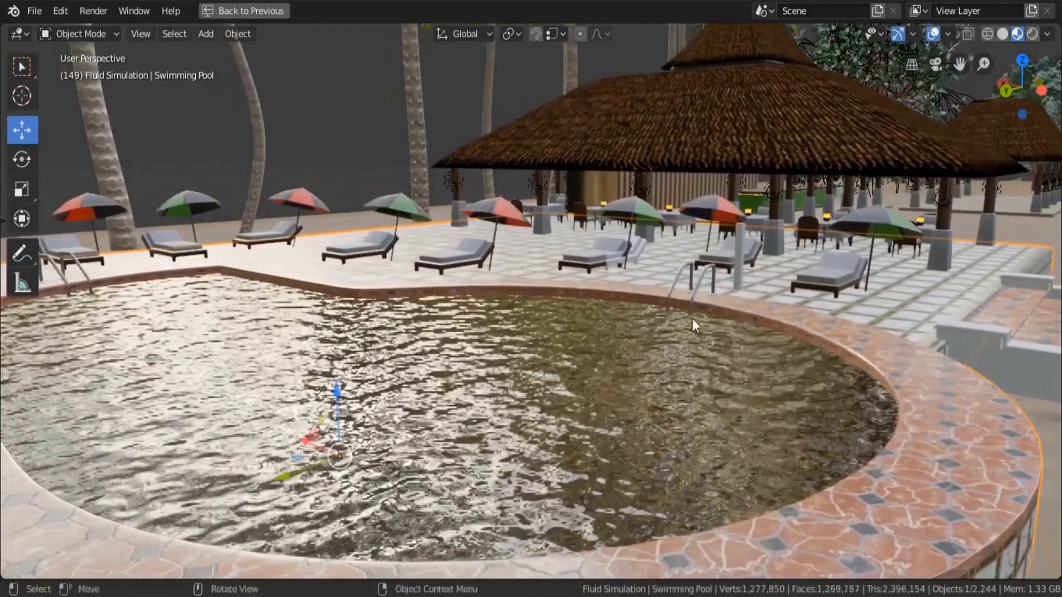
pyautogui.moveTo(692, 318); pyautogui.dragTo(639, 311, button='middle')
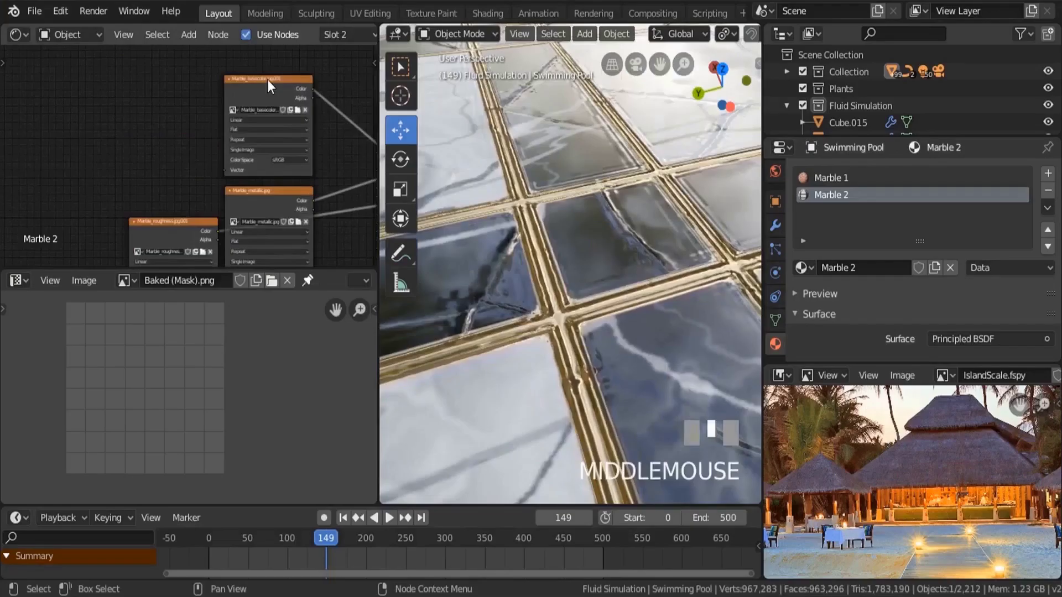
pyautogui.moveTo(267, 79)
pyautogui.mouseDown()
pyautogui.moveTo(256, 67)
pyautogui.moveTo(269, 58)
pyautogui.mouseUp()
# Step: Zoom and orbit out to show the whole marble-tiled pool and hut
pyautogui.scroll(-2, 512, 220)
pyautogui.scroll(-3, 510, 230)
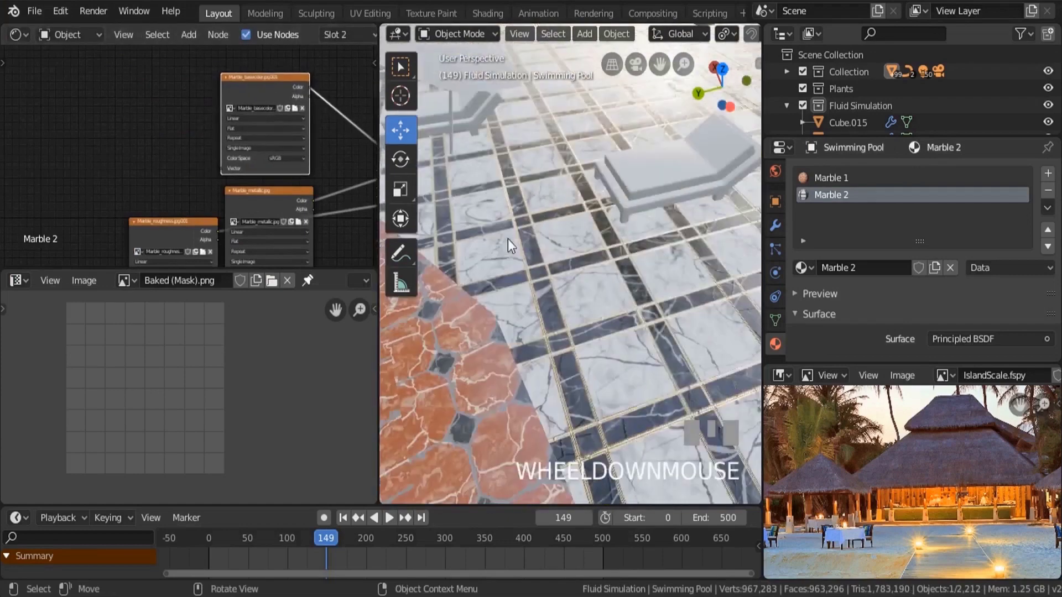
pyautogui.moveTo(508, 238); pyautogui.dragTo(764, 277, button='middle')
pyautogui.scroll(-3, 556, 214)
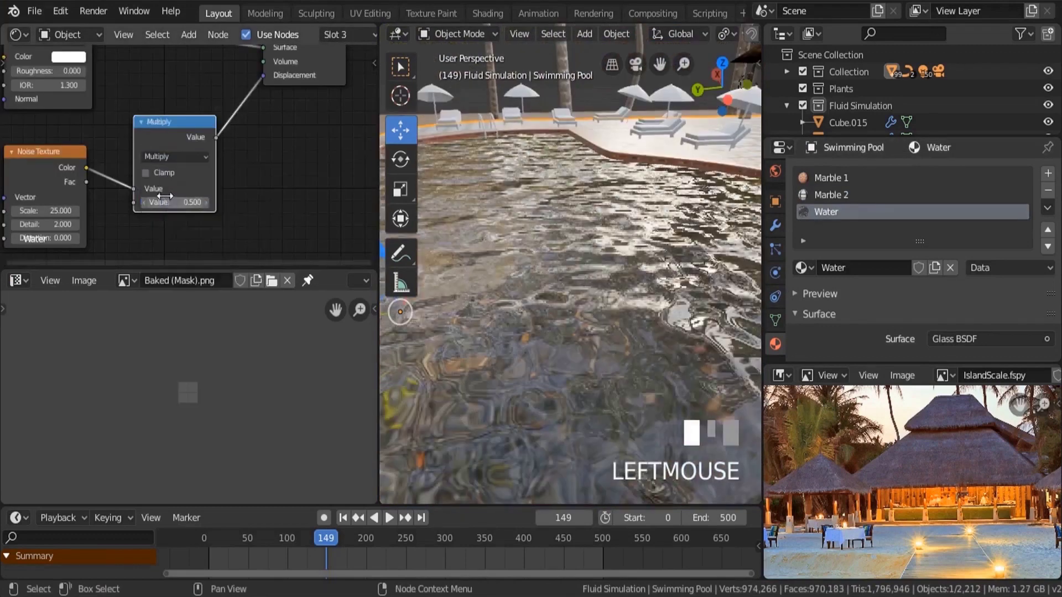
pyautogui.scroll(2, 184, 208)
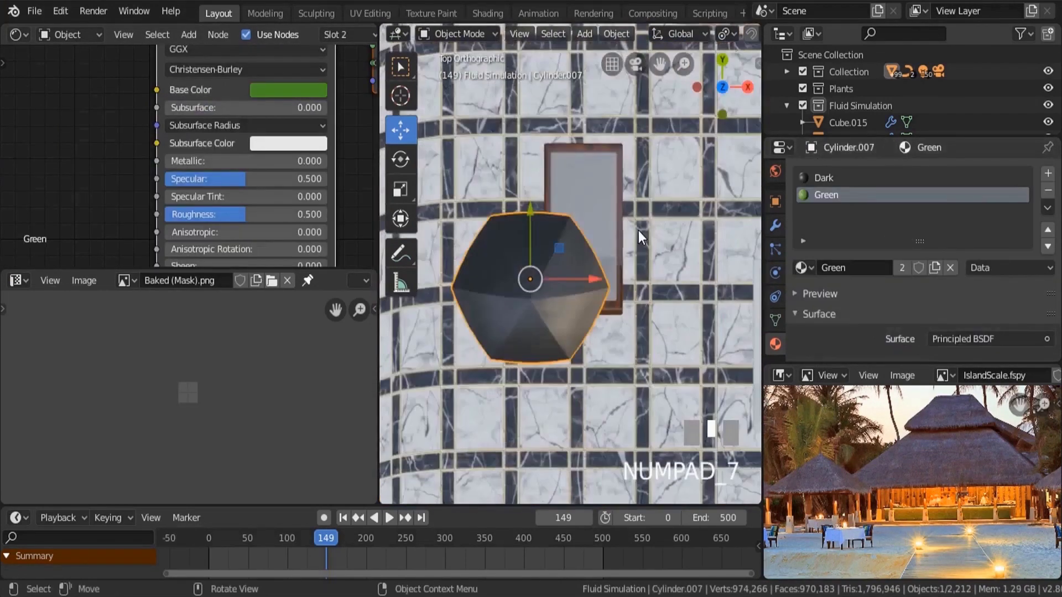
# Step: Assign the Green material to alternating face rings of the umbrella canopy
pyautogui.keyDown('alt'); pyautogui.keyDown('shift'); pyautogui.click(526, 231); pyautogui.keyUp('shift'); pyautogui.keyUp('alt')
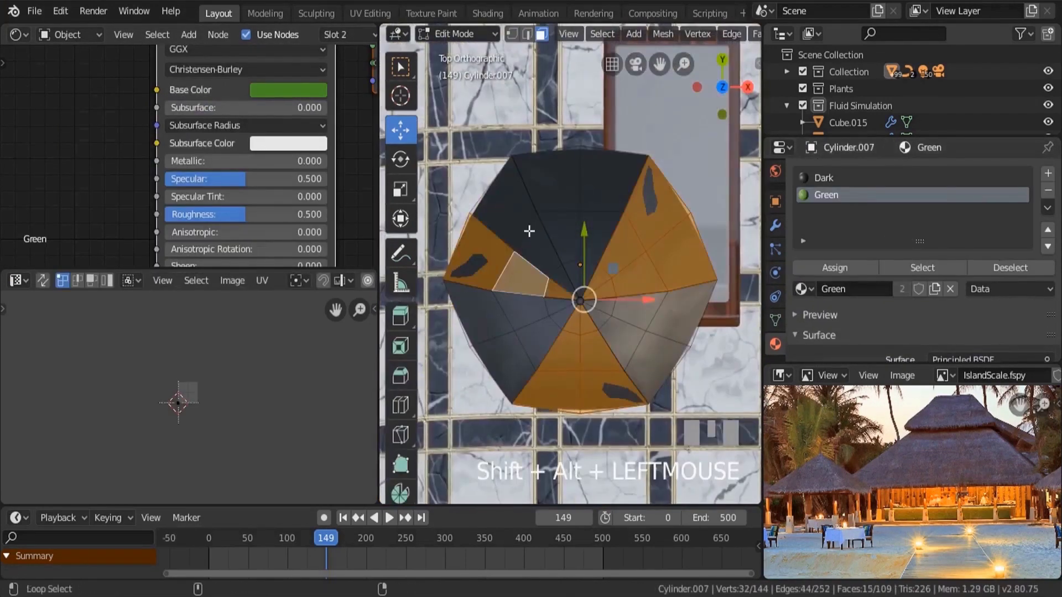
pyautogui.click(834, 266)
pyautogui.press('Tab')
pyautogui.moveTo(608, 288); pyautogui.dragTo(656, 230, button='middle')
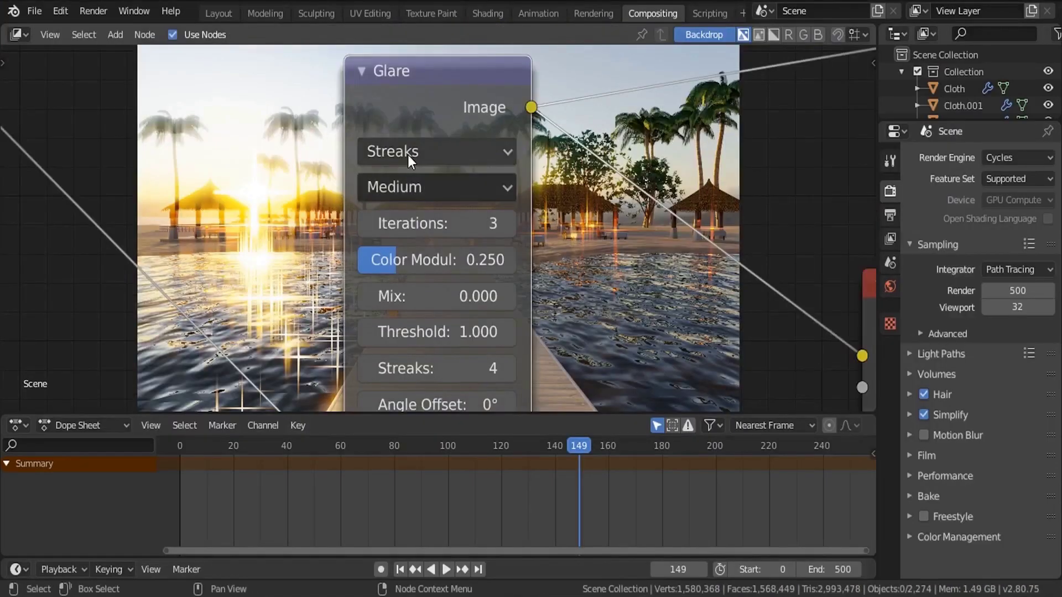
# Step: Check the Glare node's type, shift the Color Balance Gain colour, and reveal the render preview
pyautogui.click(415, 154)
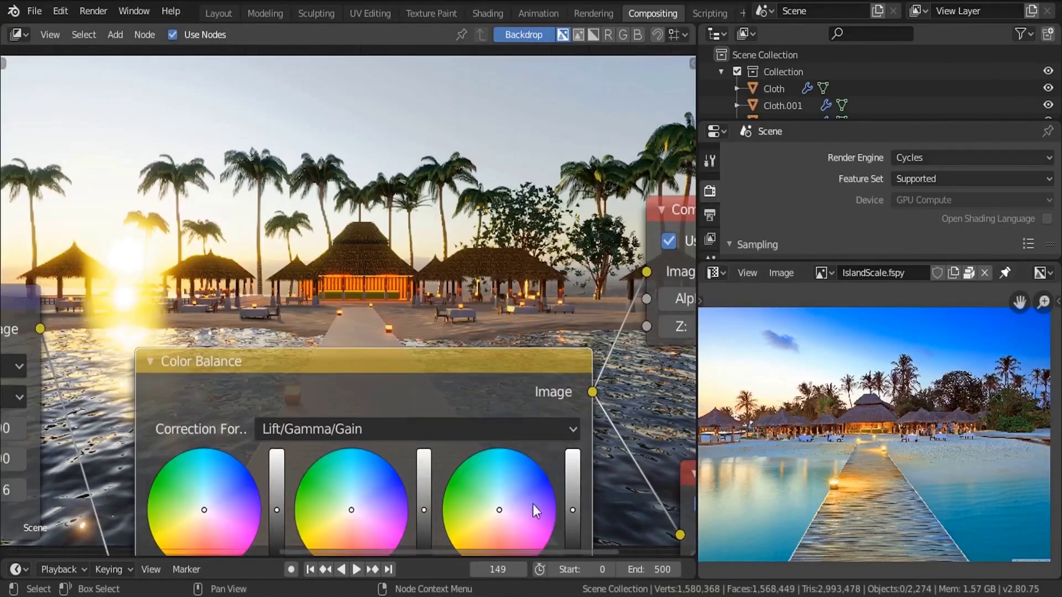
pyautogui.moveTo(494, 360); pyautogui.dragTo(377, 350, button='middle')
pyautogui.moveTo(405, 469)
pyautogui.mouseDown()
pyautogui.moveTo(415, 465)
pyautogui.moveTo(407, 467)
pyautogui.mouseUp()
pyautogui.moveTo(407, 467); pyautogui.dragTo(392, 435, button='middle')
pyautogui.moveTo(348, 482); pyautogui.dragTo(407, 83, button='middle')
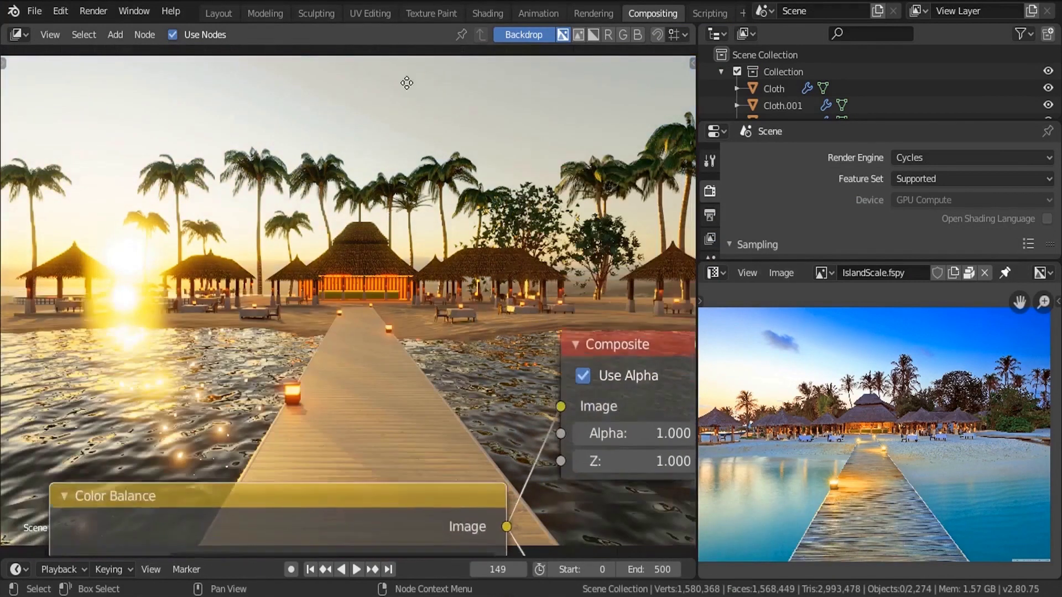